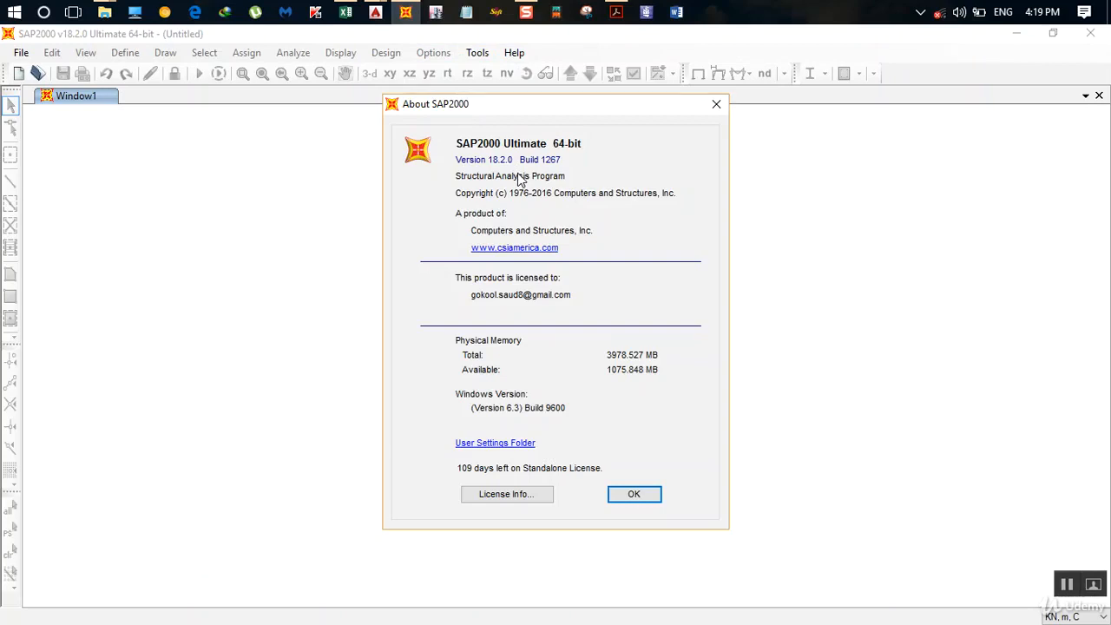
Close the About SAP2000 dialog, switch to AutoCAD and examine the 10 m beam with the 5 KN load in Drawing2
left_click(716, 104)
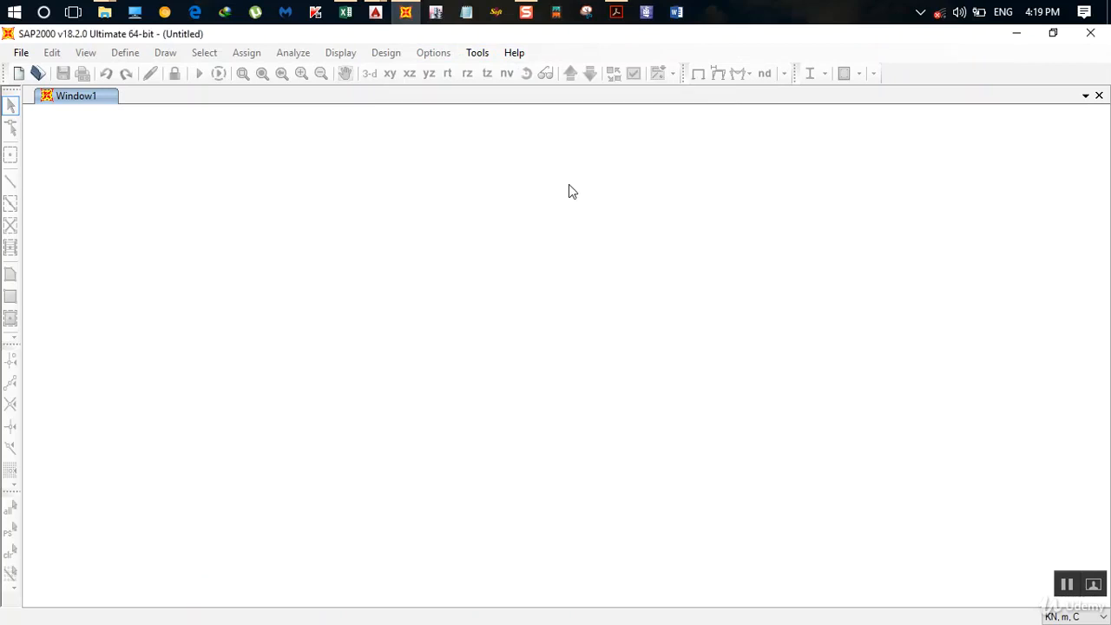
left_click(1009, 35)
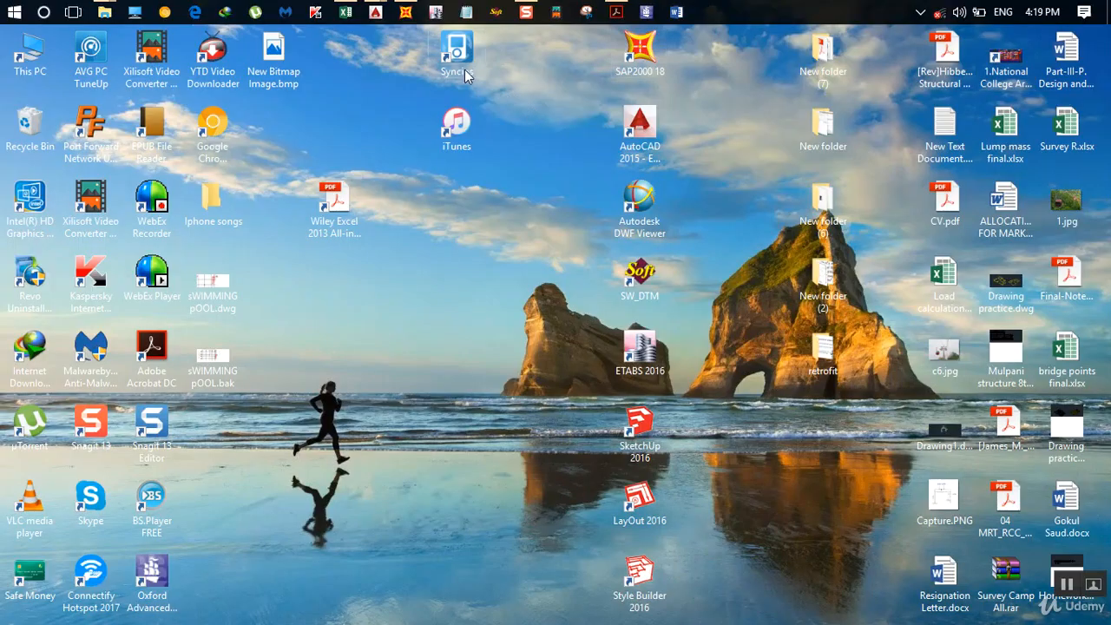
mouse_move(375, 12)
left_click(539, 98)
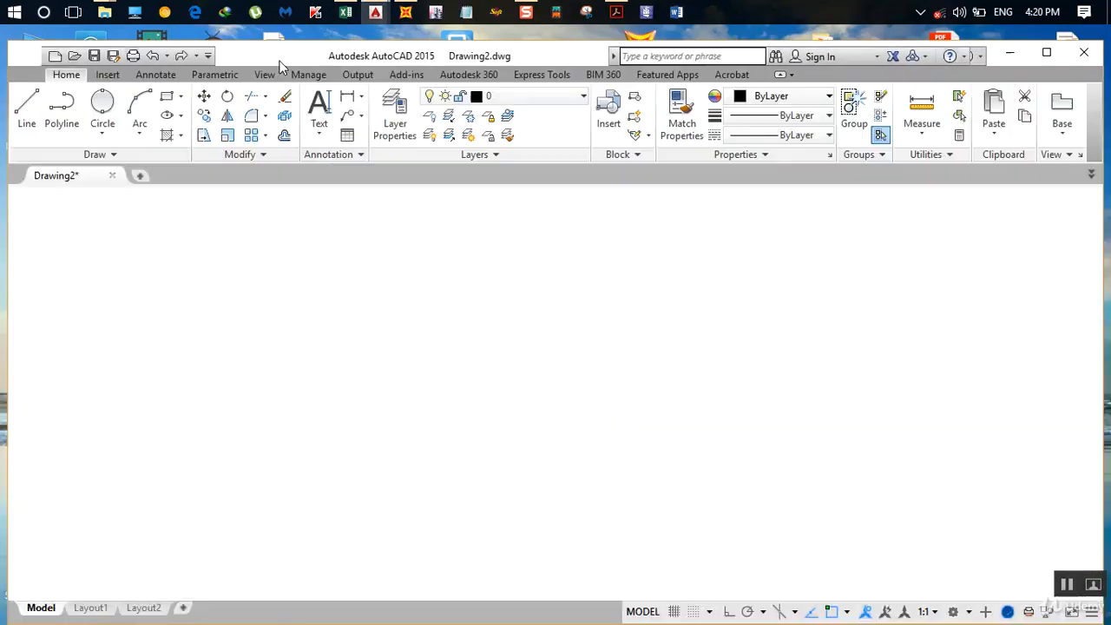
middle_click_drag(669, 396, 509, 407)
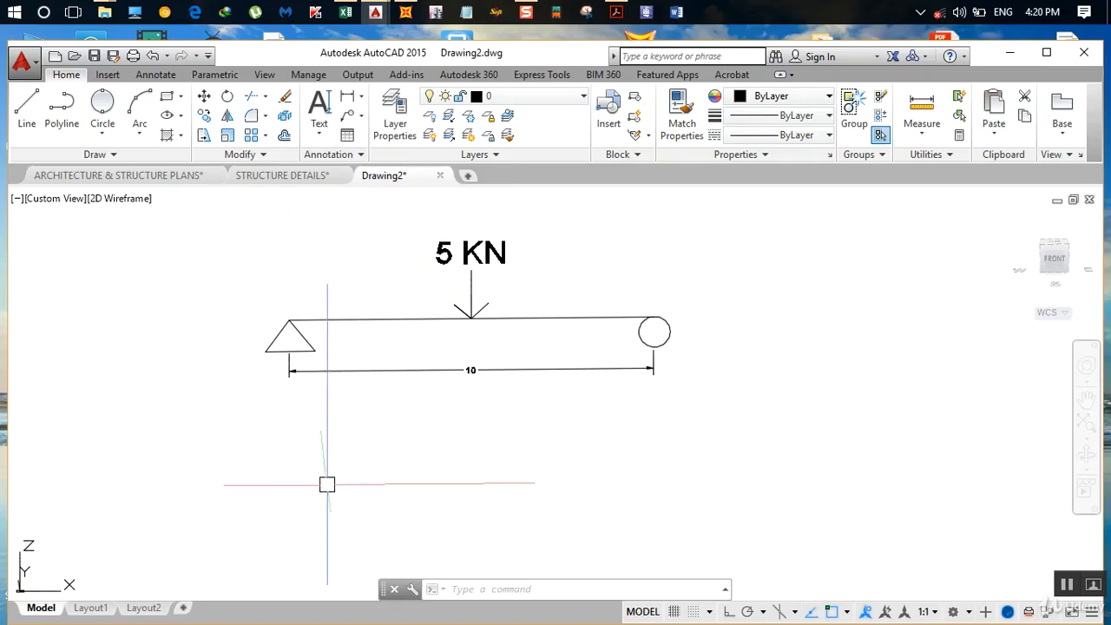
middle_click_drag(233, 454, 349, 396)
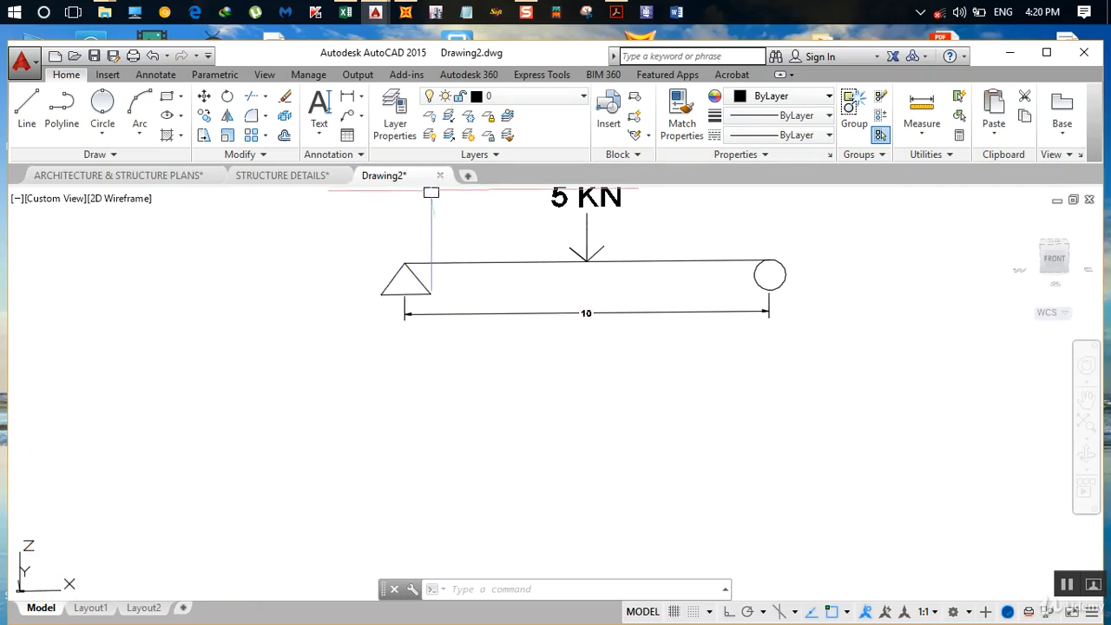
left_click(1013, 55)
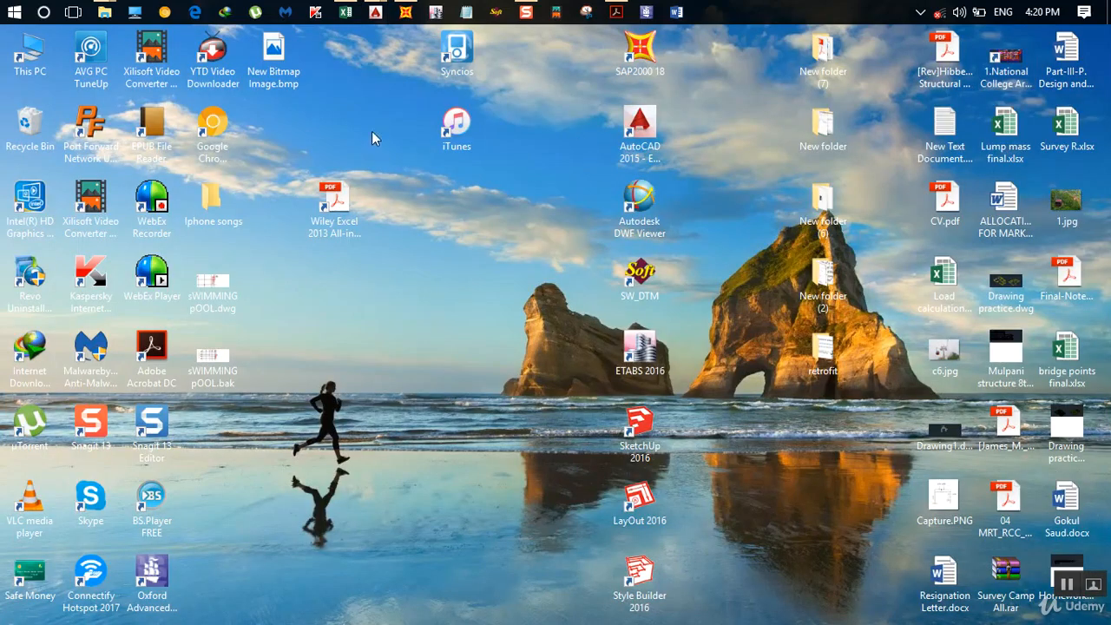
Switch to SAP2000 and create a Grid Only model in KN, m, C units with 4 × 4 × 5 grid lines spaced 6, 6 and 3 m
left_click(405, 12)
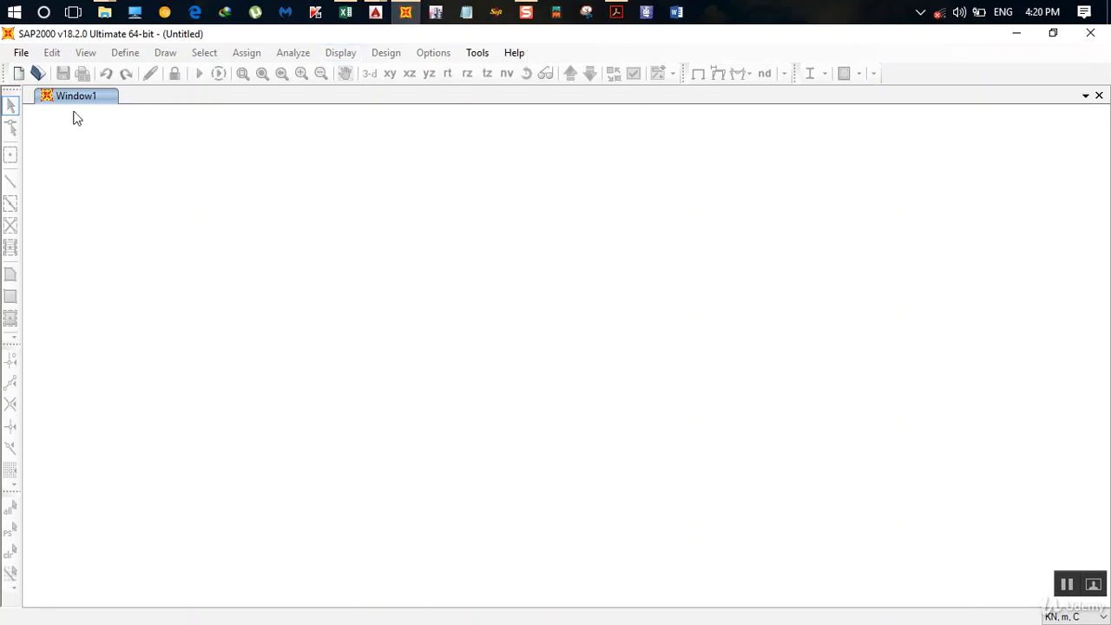
left_click(21, 53)
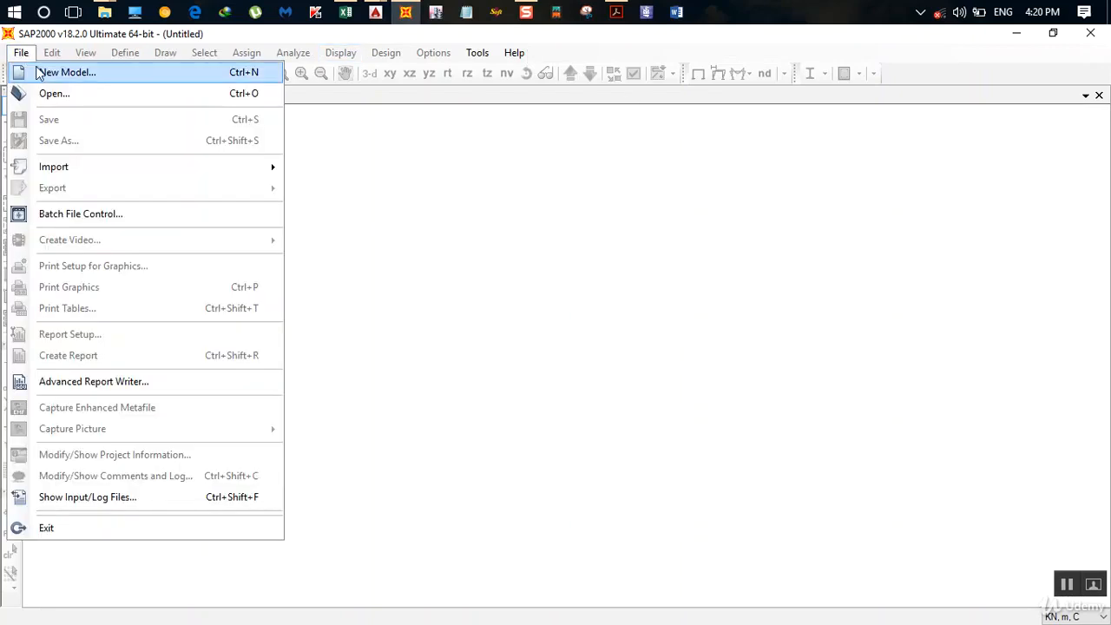
left_click(55, 76)
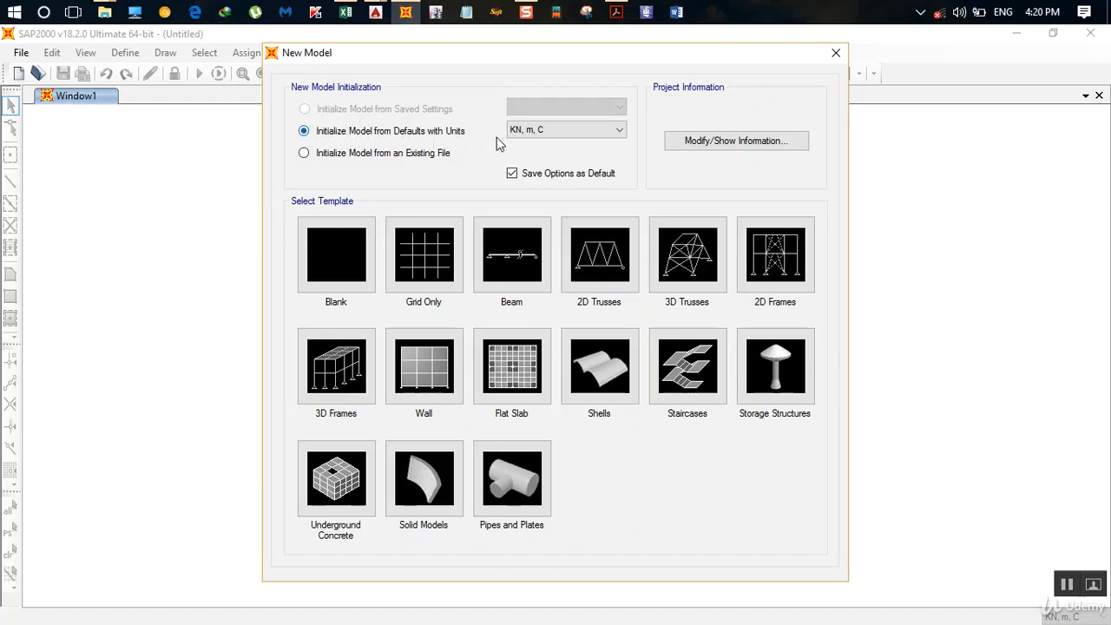
left_click(555, 136)
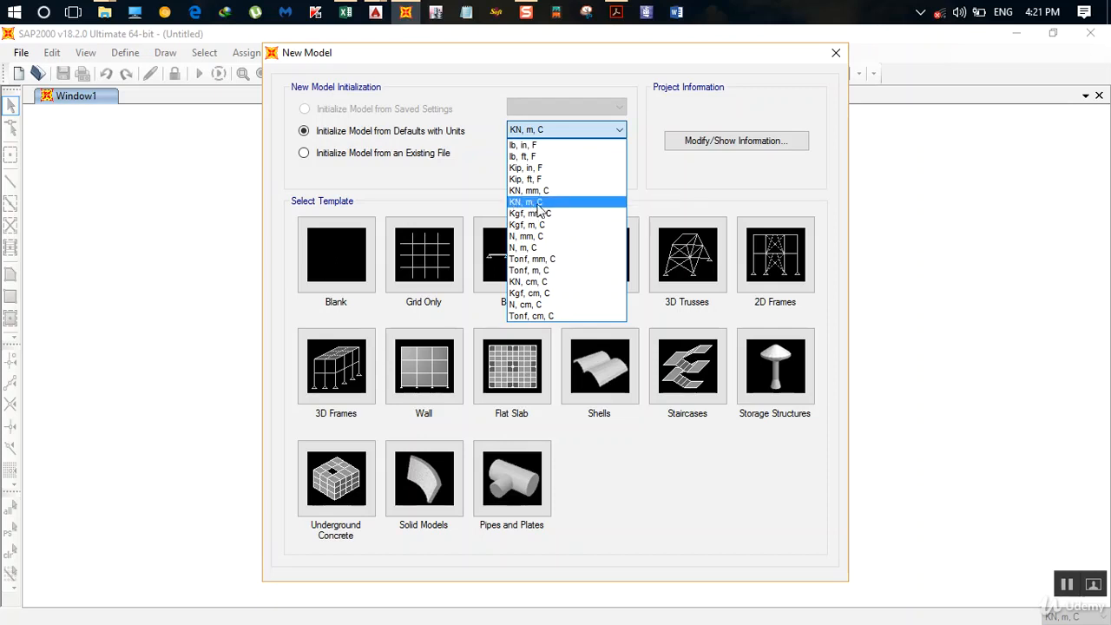
left_click(582, 132)
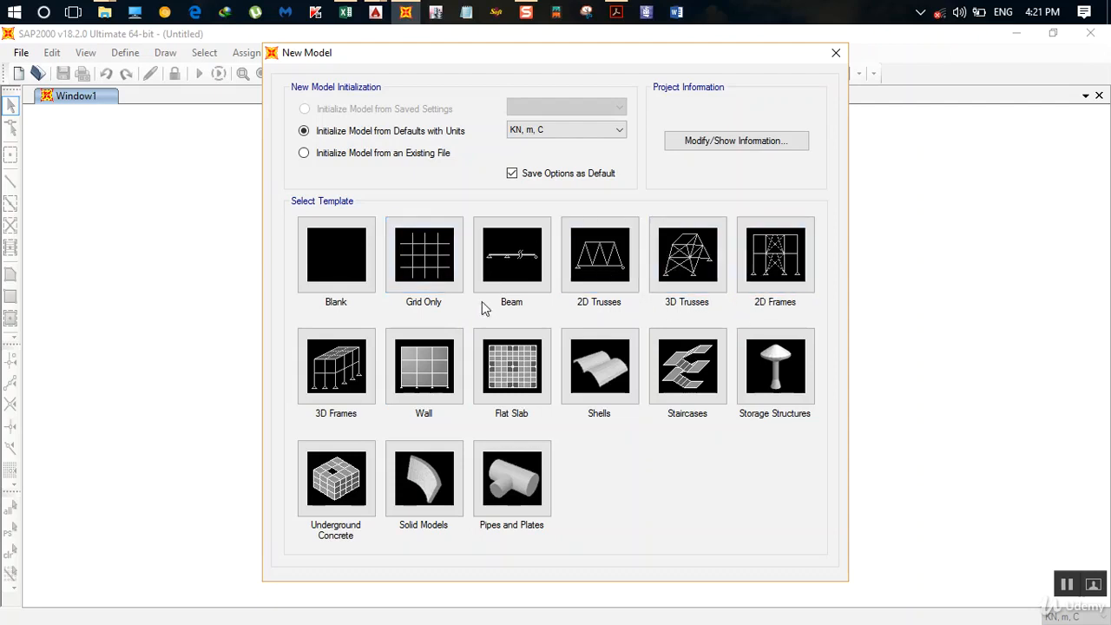
left_click(426, 273)
left_click_drag(563, 109, 529, 134)
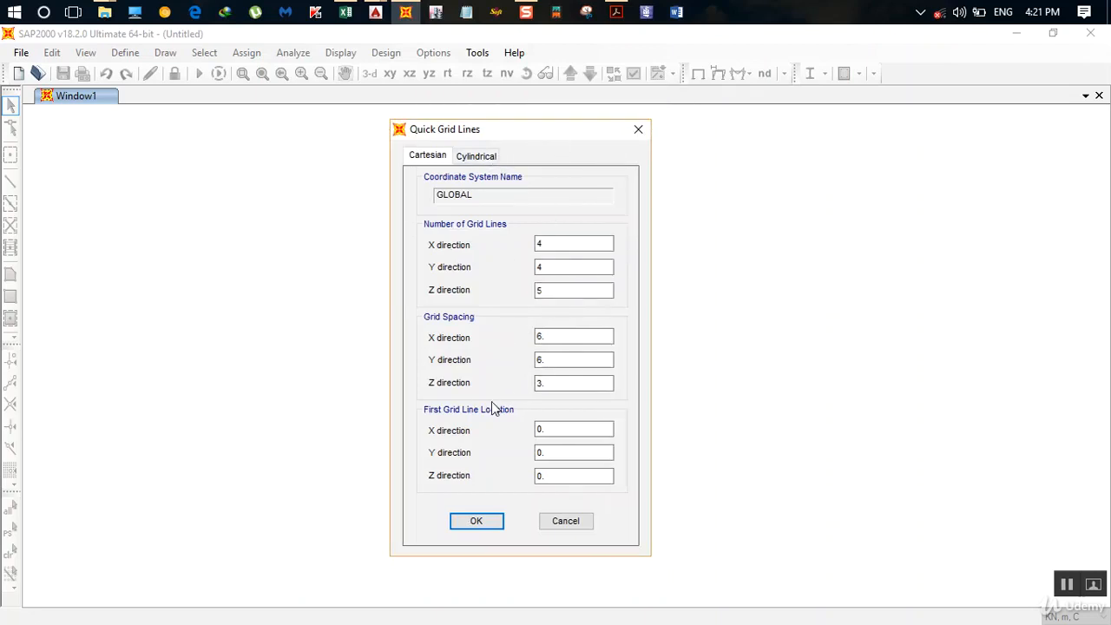
left_click(476, 521)
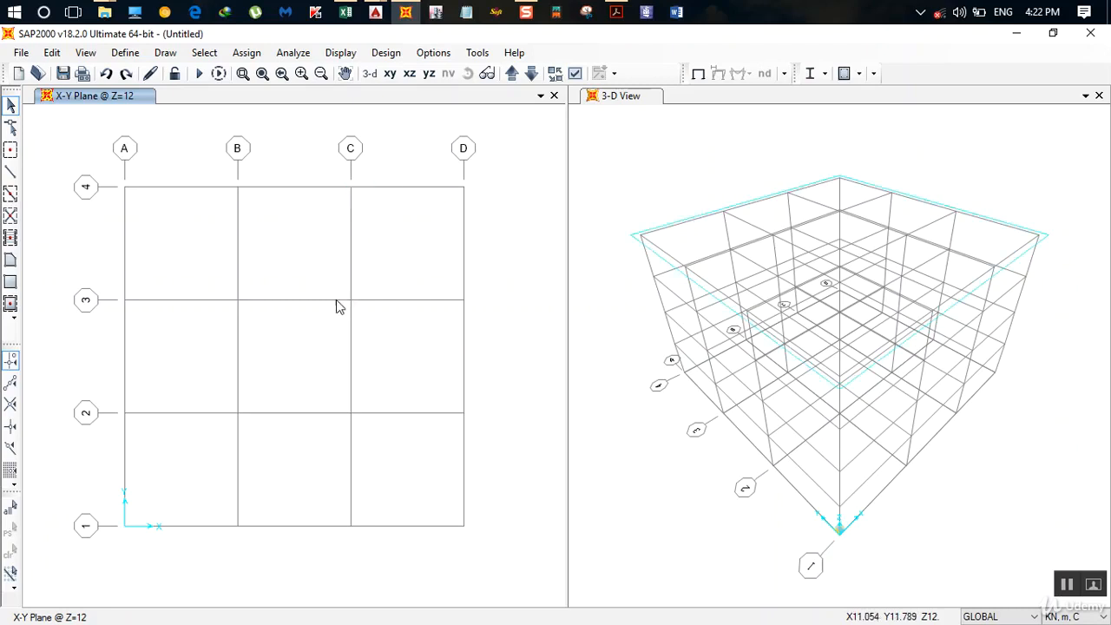
Open the GLOBAL grid system data for editing, then switch to AutoCAD to view the beam sketch in Drawing2
double_click(353, 197)
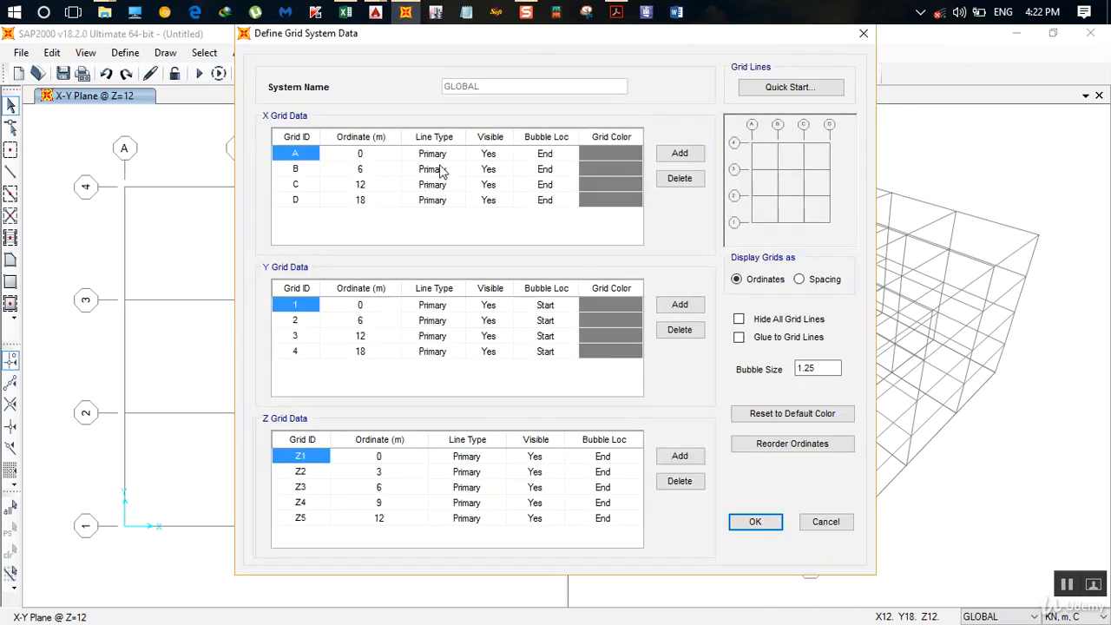
left_click_drag(533, 38, 445, 53)
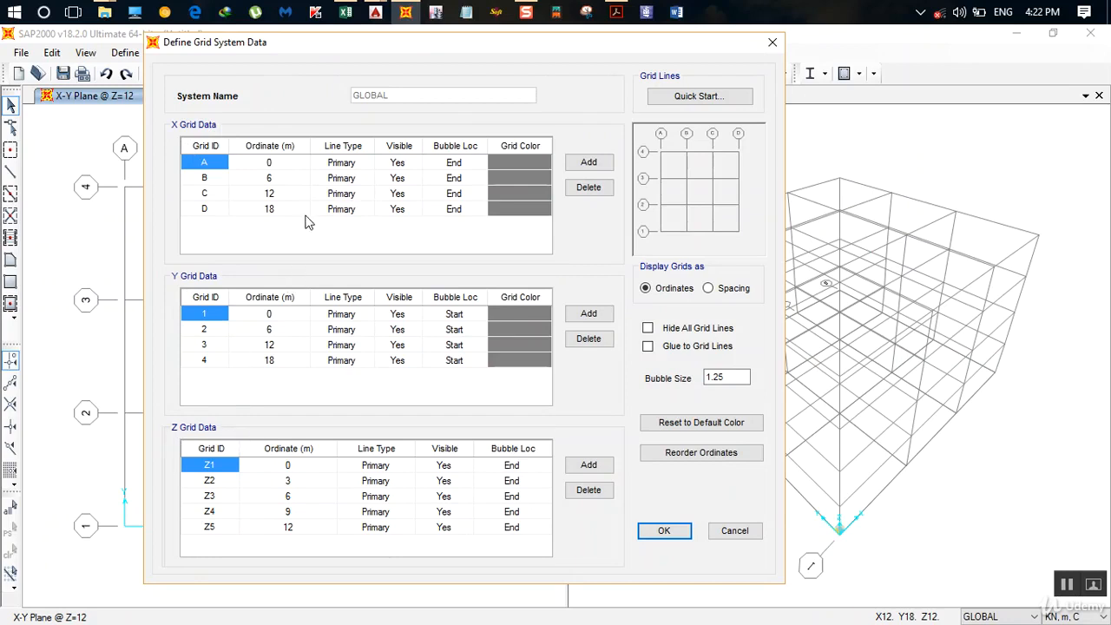
mouse_move(378, 11)
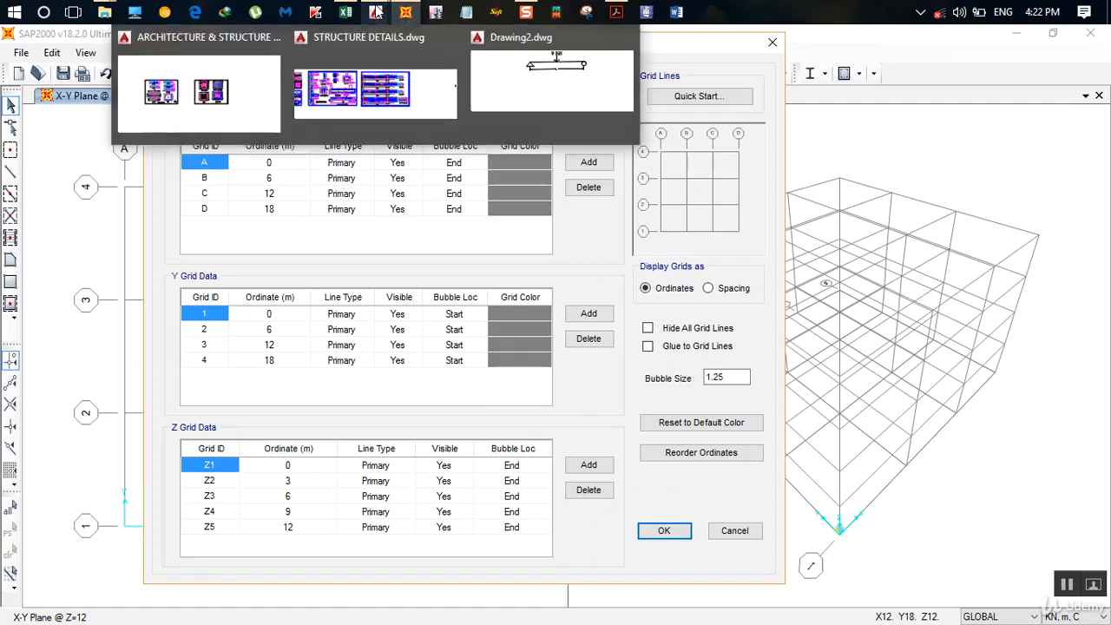
left_click(538, 76)
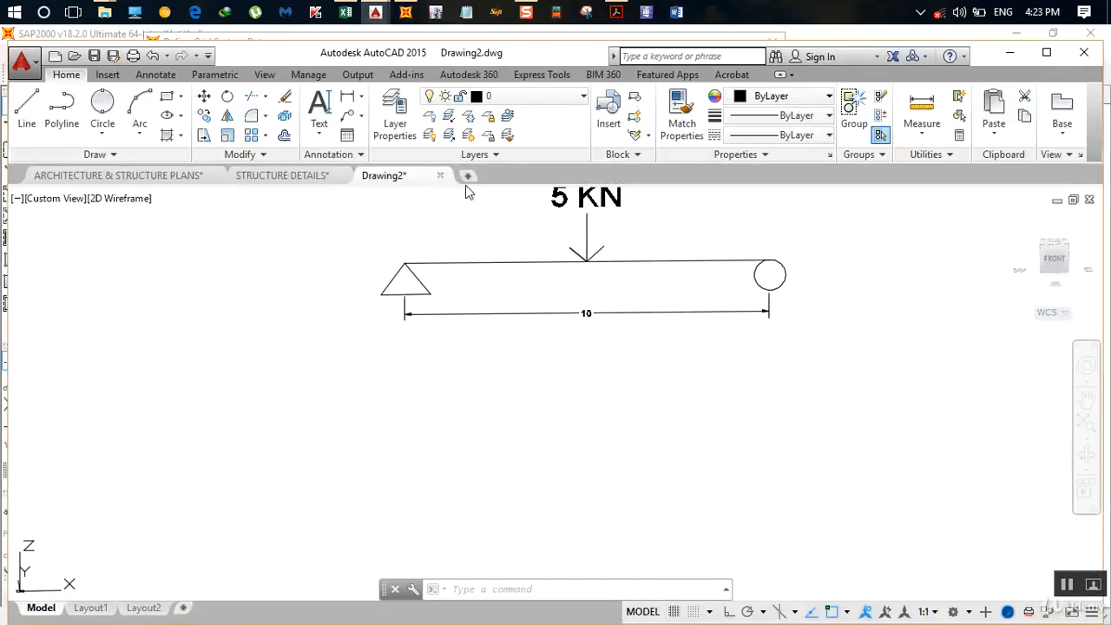
mouse_move(582, 327)
middle_mouse_down()
mouse_move(588, 345)
mouse_move(533, 390)
middle_mouse_up()
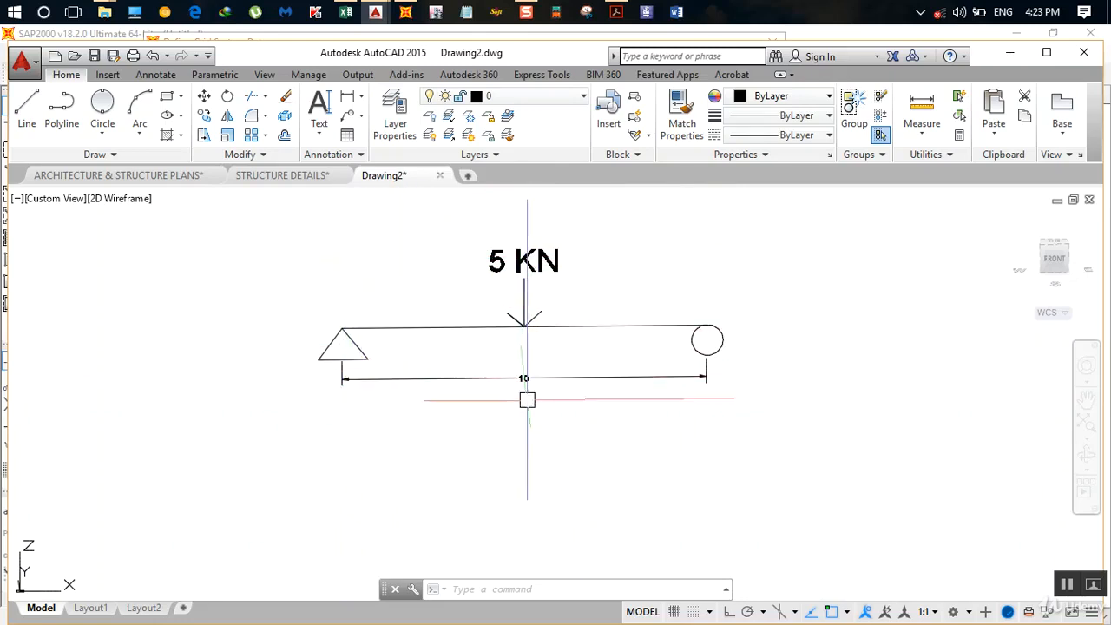
Turn on Ortho mode and draw a vertical line through the beam's triangular support, extending above and below the beam
left_click(27, 108)
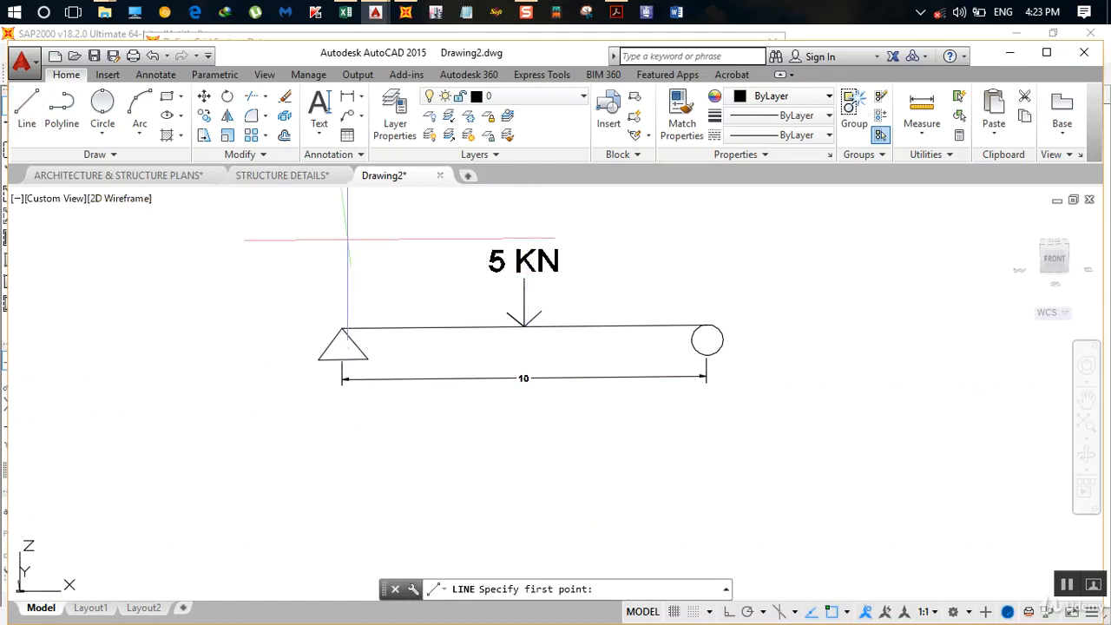
left_click(343, 328)
key("F8")
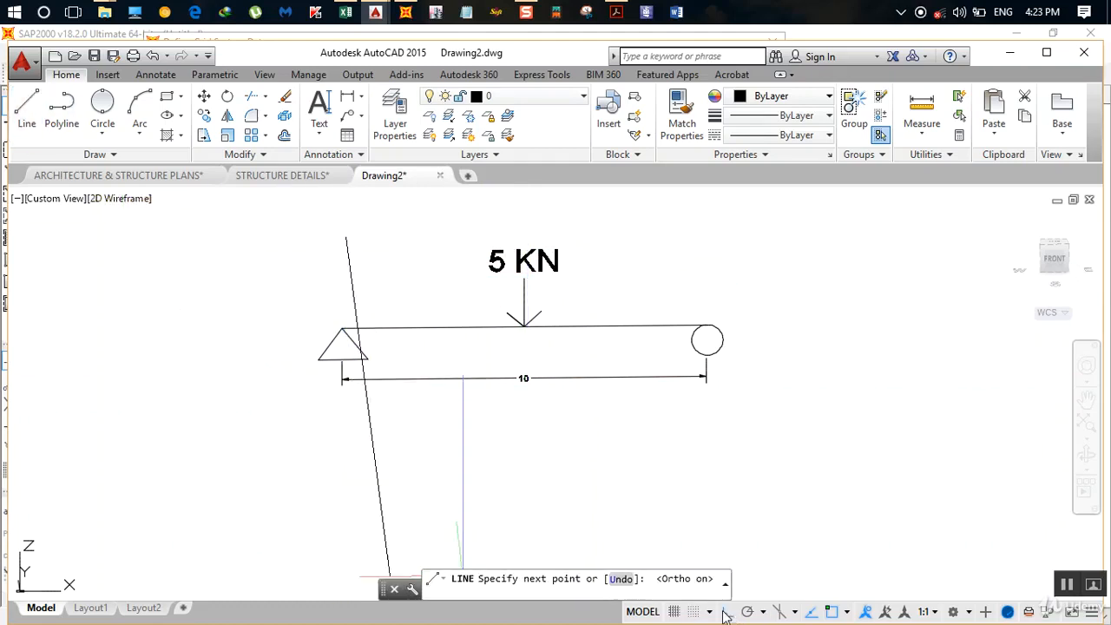
key("Escape")
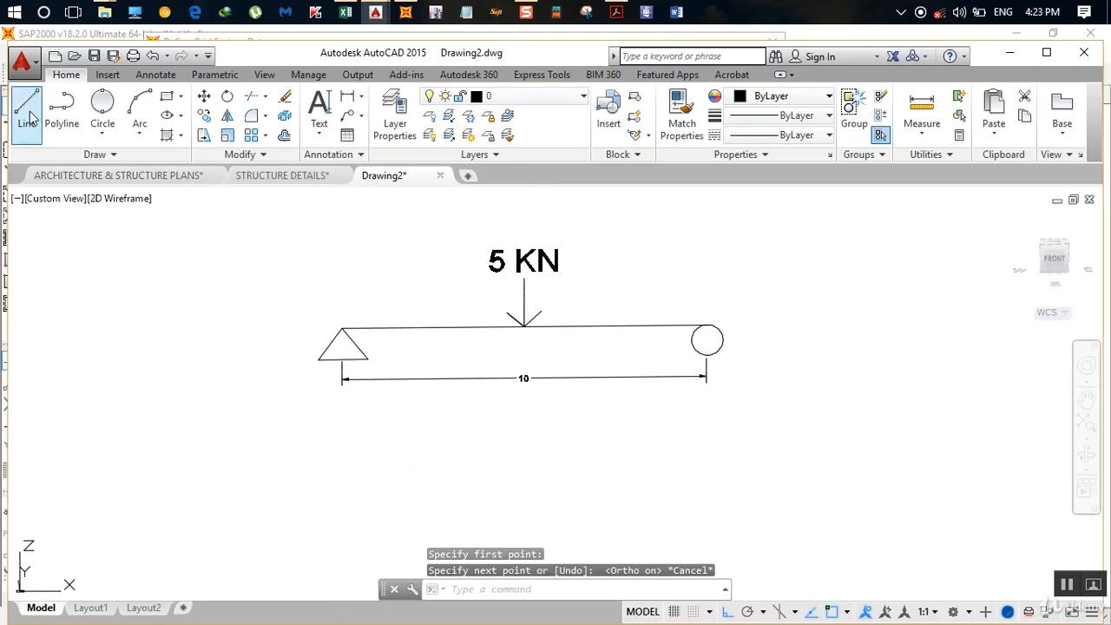
left_click(27, 108)
left_click(341, 328)
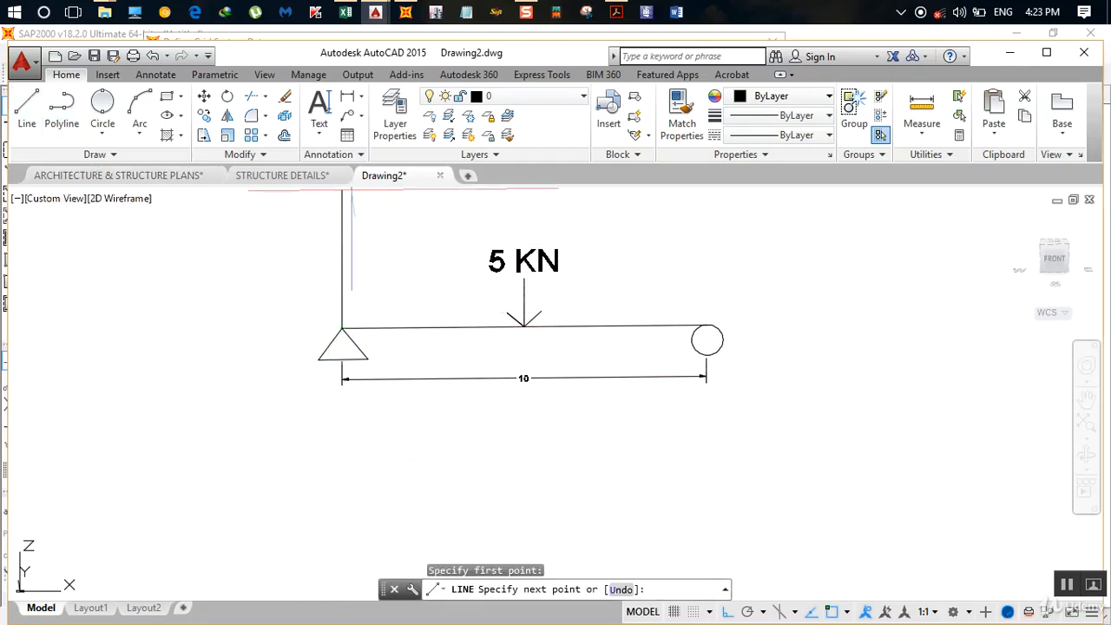
left_click(341, 327)
left_click(322, 569)
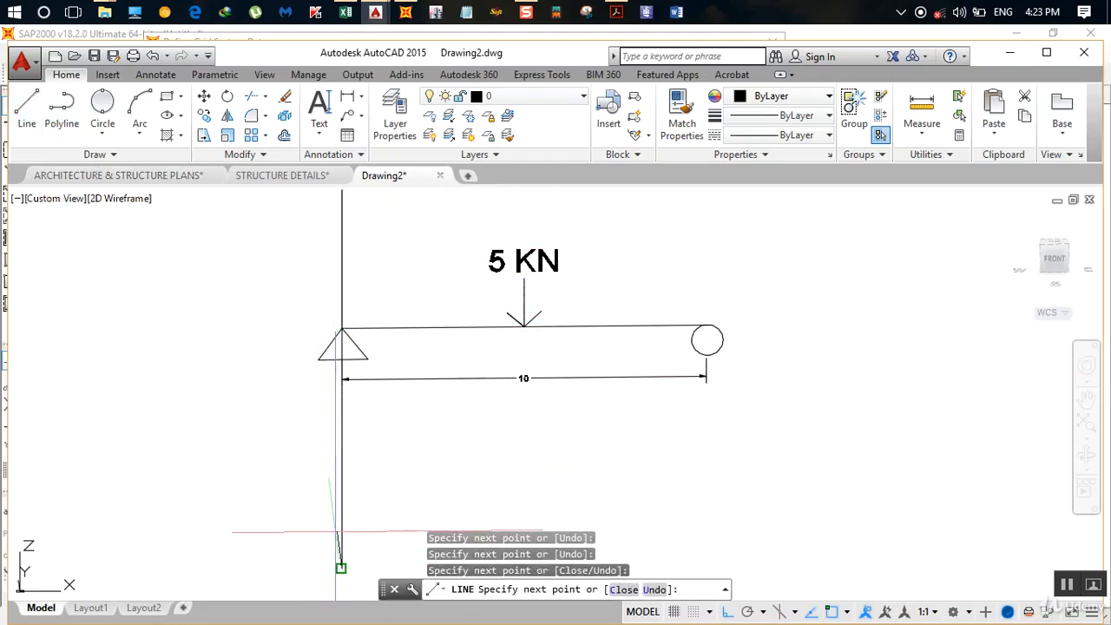
key("Return")
Draw a vertical line upward from the beam's midpoint along the 5 KN load arrow
key("Return")
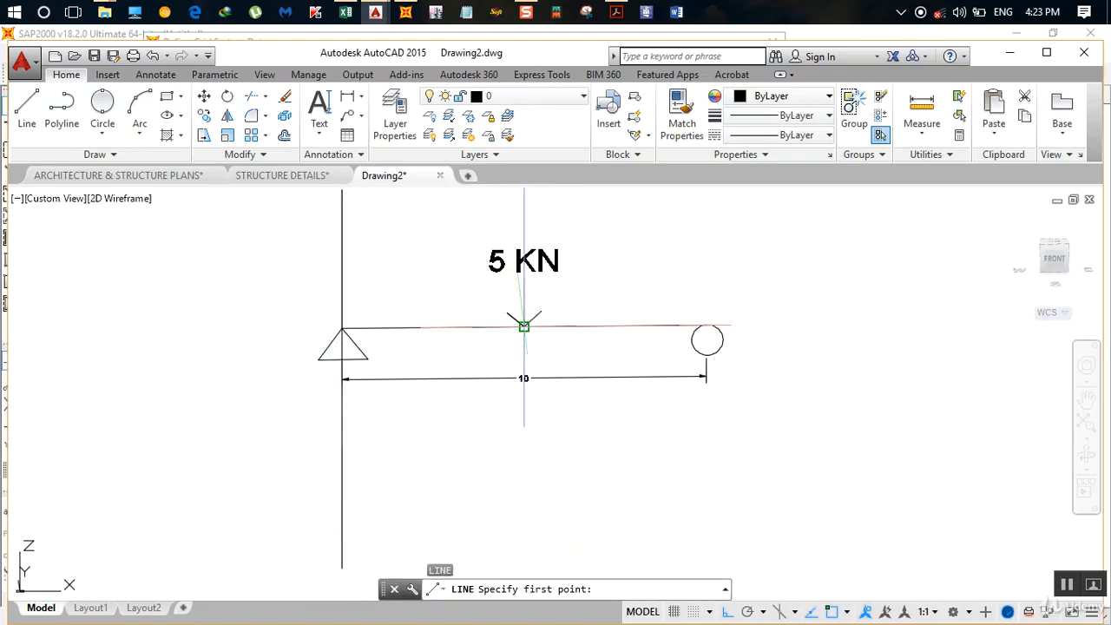
left_click(523, 327)
left_click(523, 200)
left_click(524, 327)
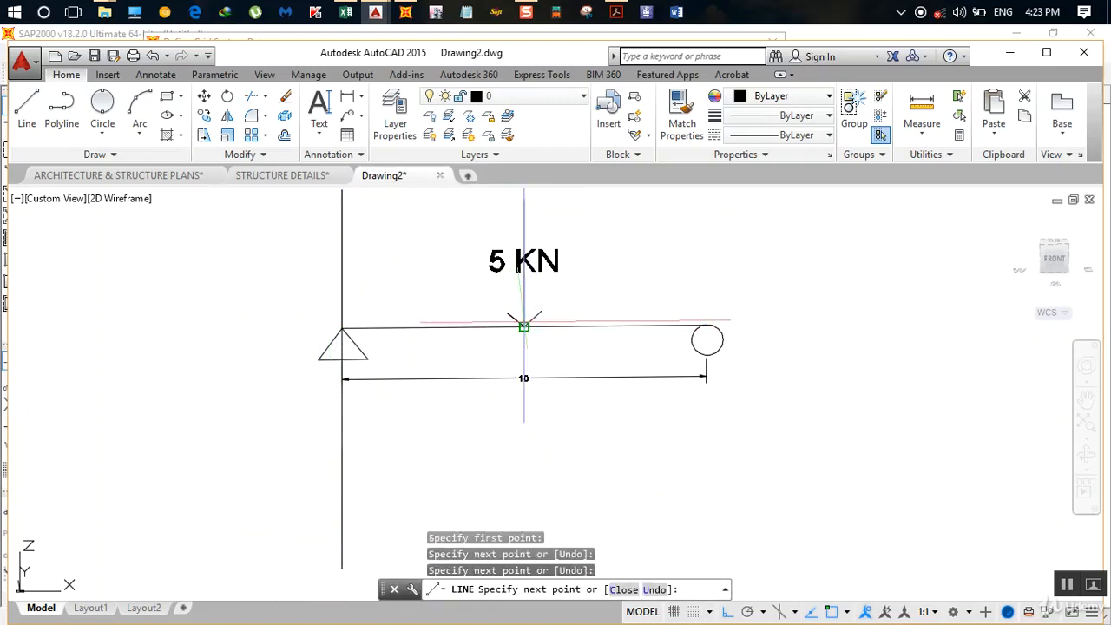
key("Return")
Draw a vertical line through the beam's roller support end, extending above and below the beam
key("Return")
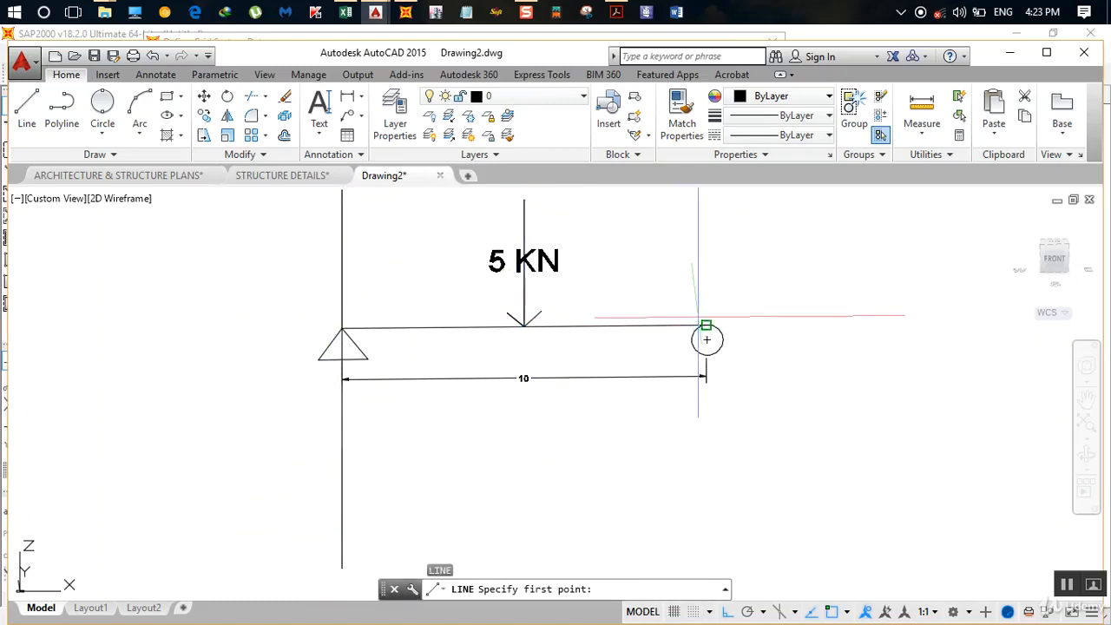
left_click(706, 325)
left_click(707, 205)
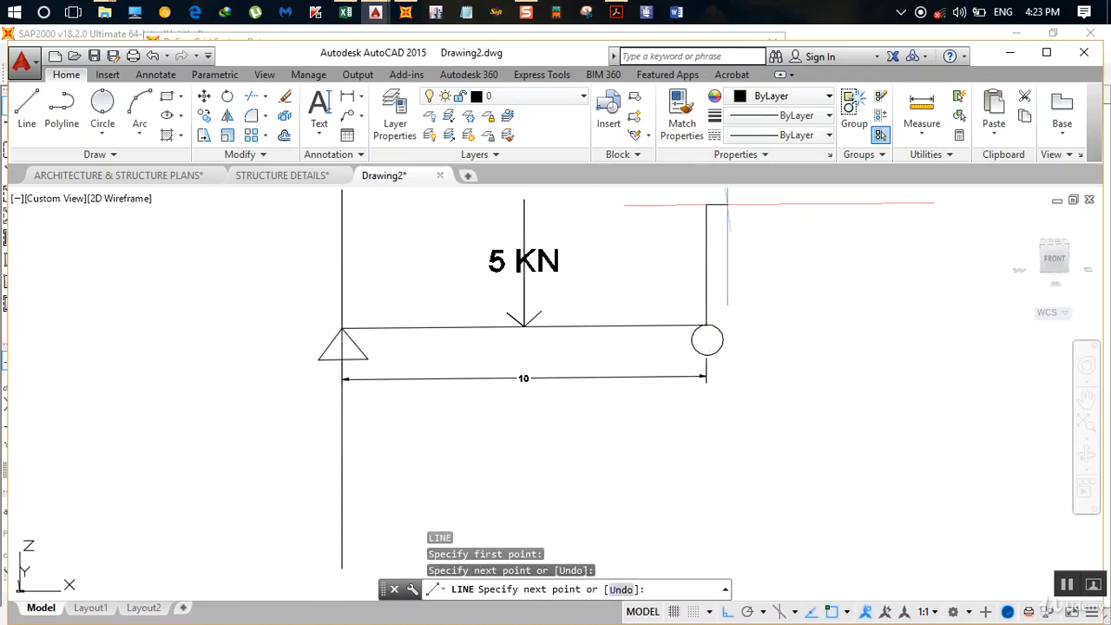
left_click(705, 551)
key("Return")
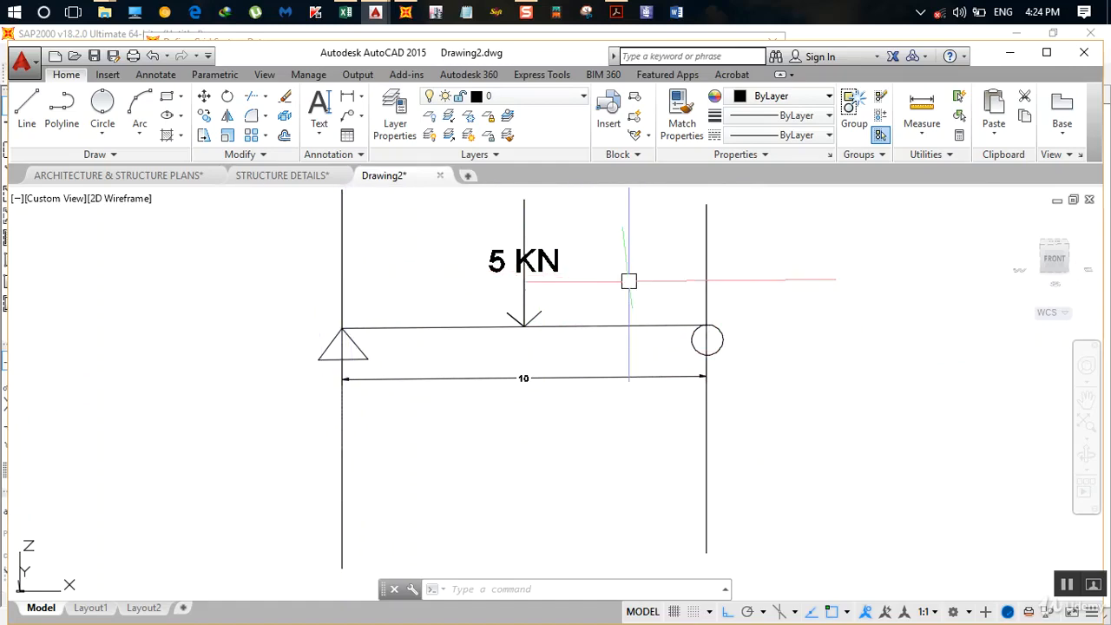
In SAP2000's X grid data, set the ordinates of grid B to 5 m and grid C to 10 m, and delete grid D
left_click(408, 12)
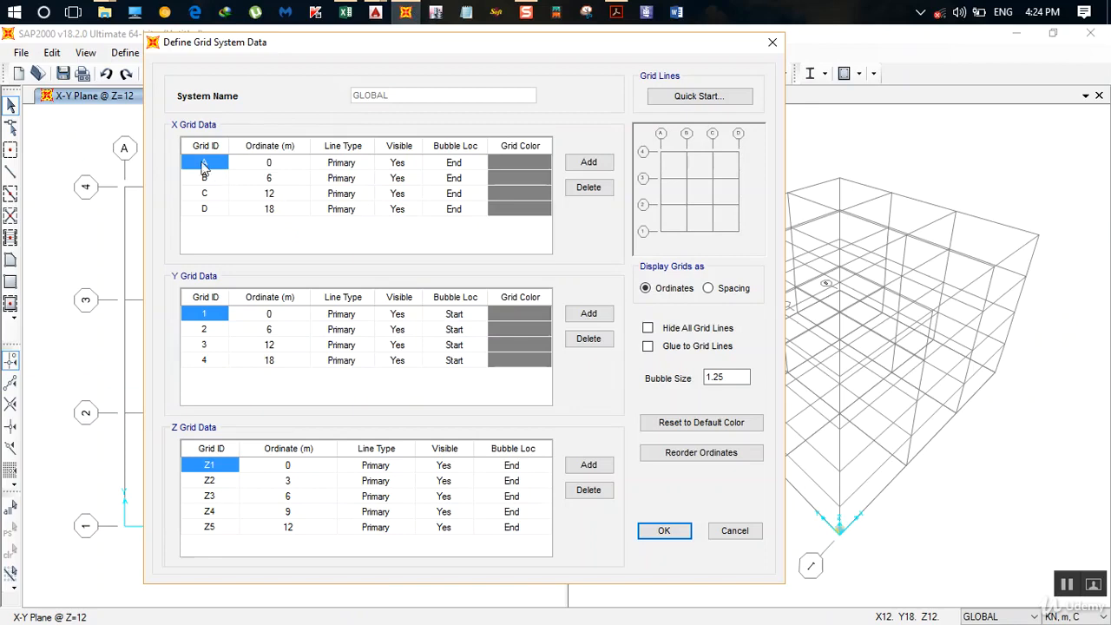
left_click_drag(299, 61, 363, 77)
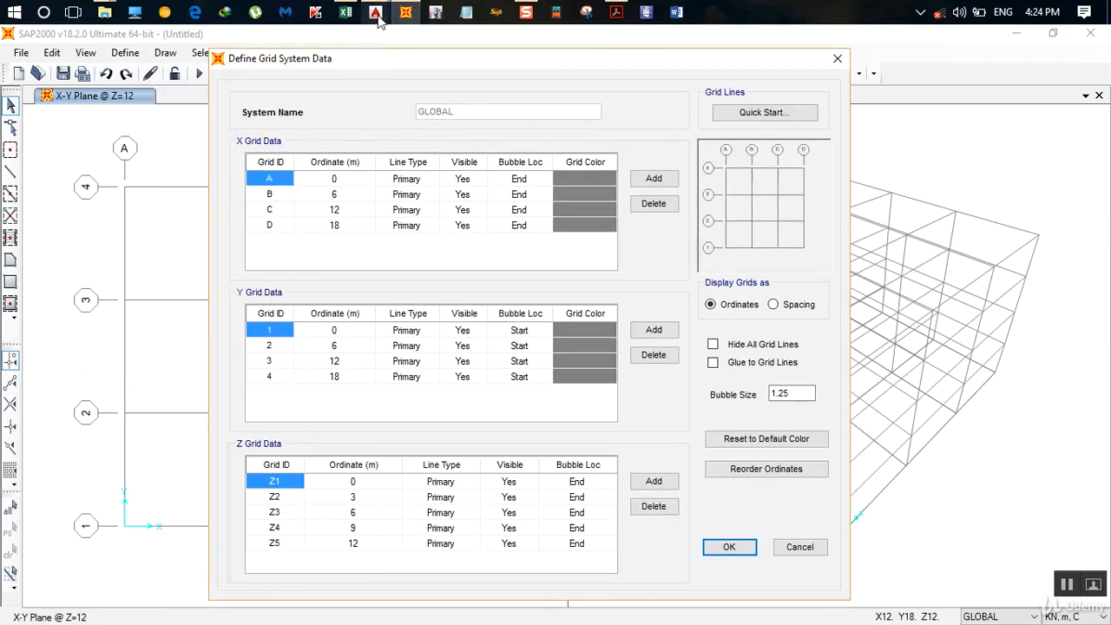
mouse_move(376, 14)
left_click(570, 98)
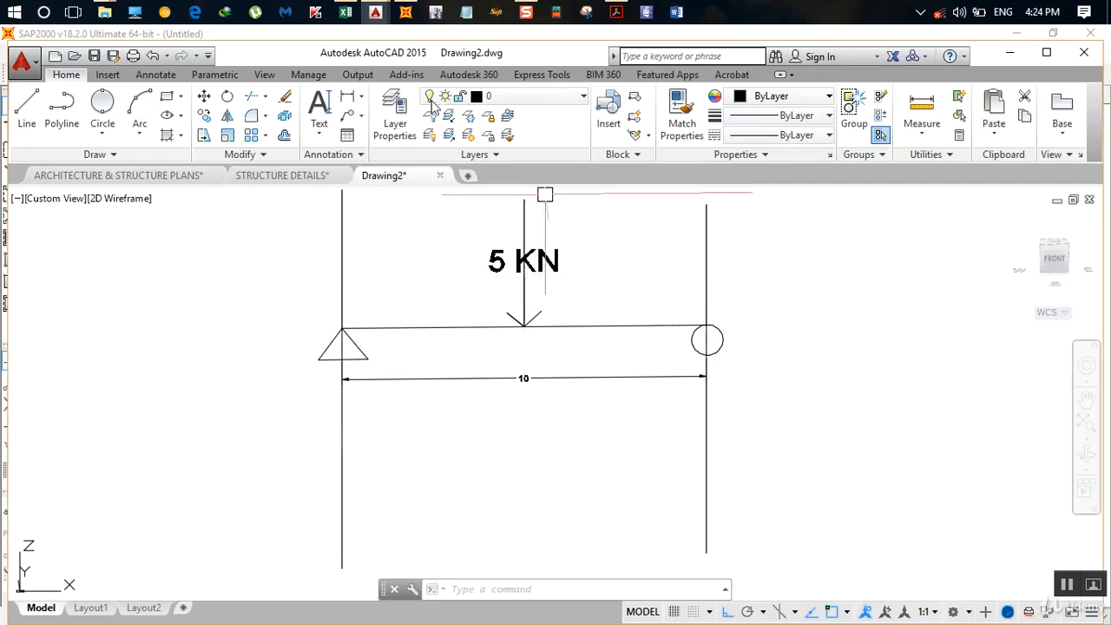
left_click(407, 13)
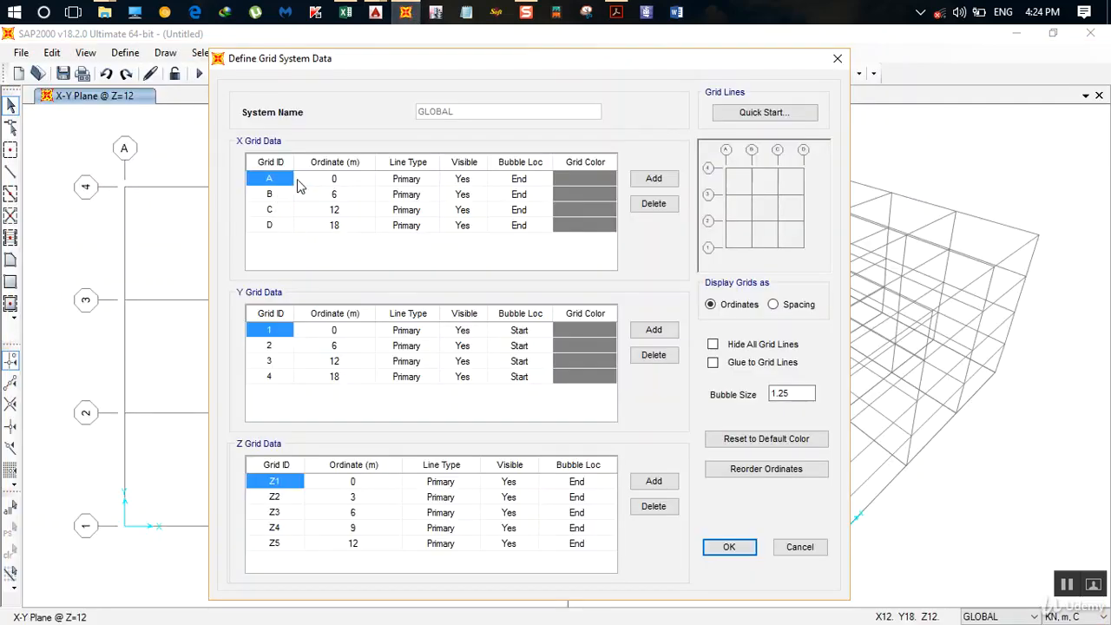
left_click(341, 194)
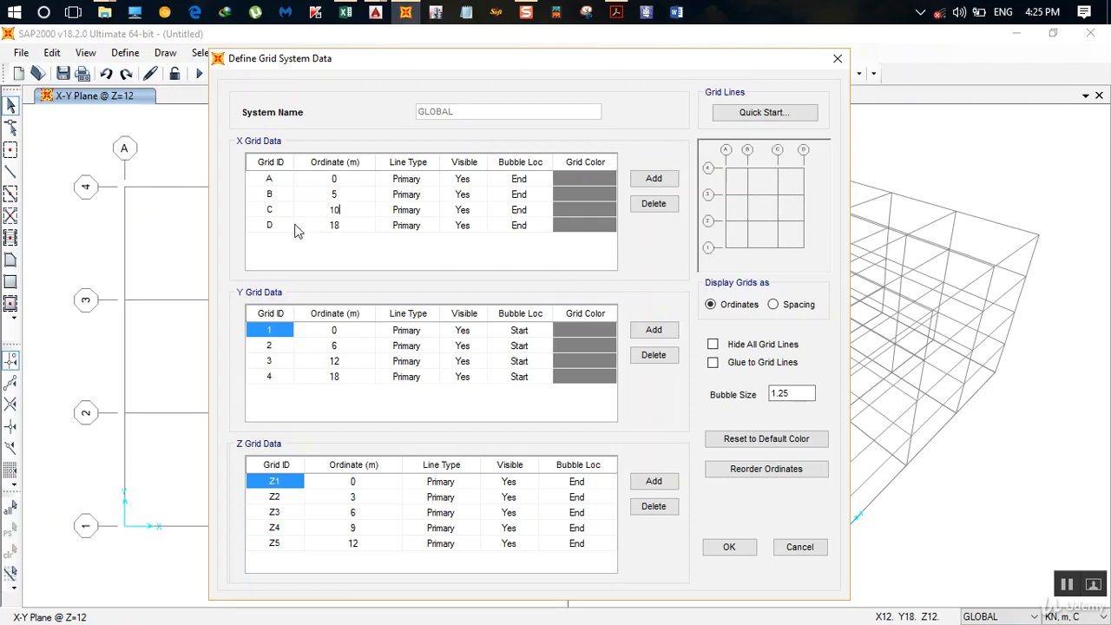
left_click(664, 207)
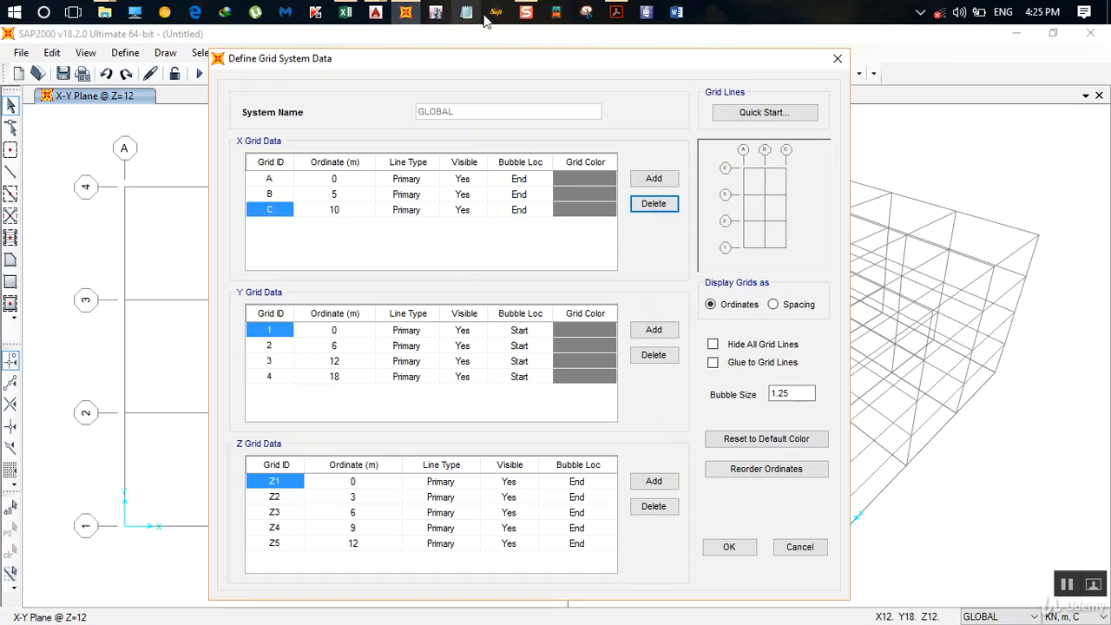
Check the beam sketch in AutoCAD, and in SAP2000's grid data delete Y grids 2 to 4 and Z grids Z2 to Z5
mouse_move(382, 15)
left_click(488, 81)
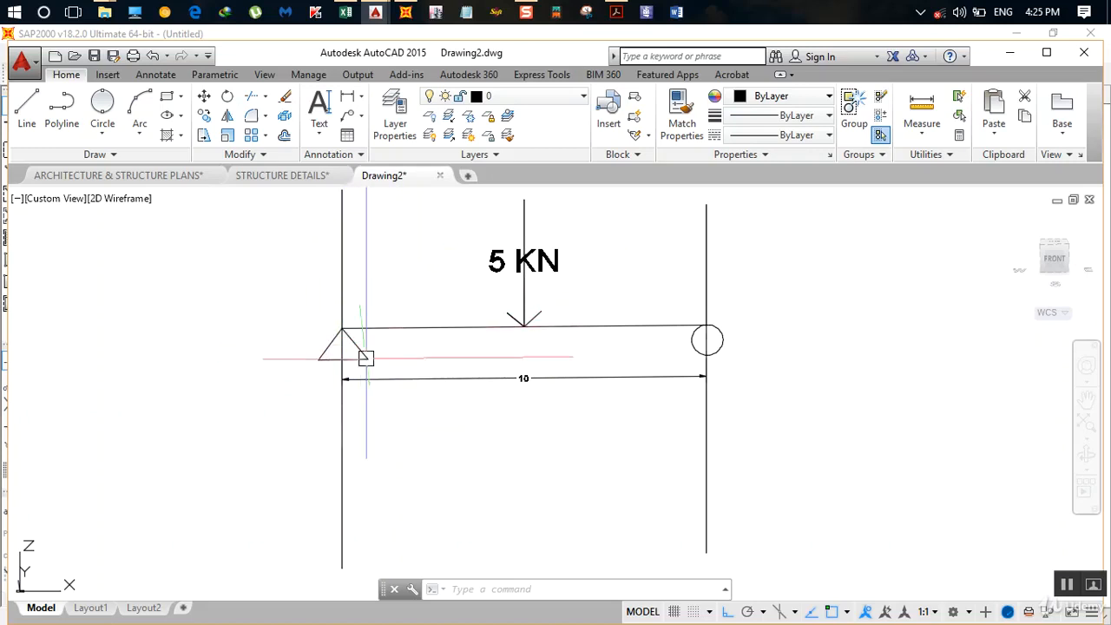
left_click(405, 16)
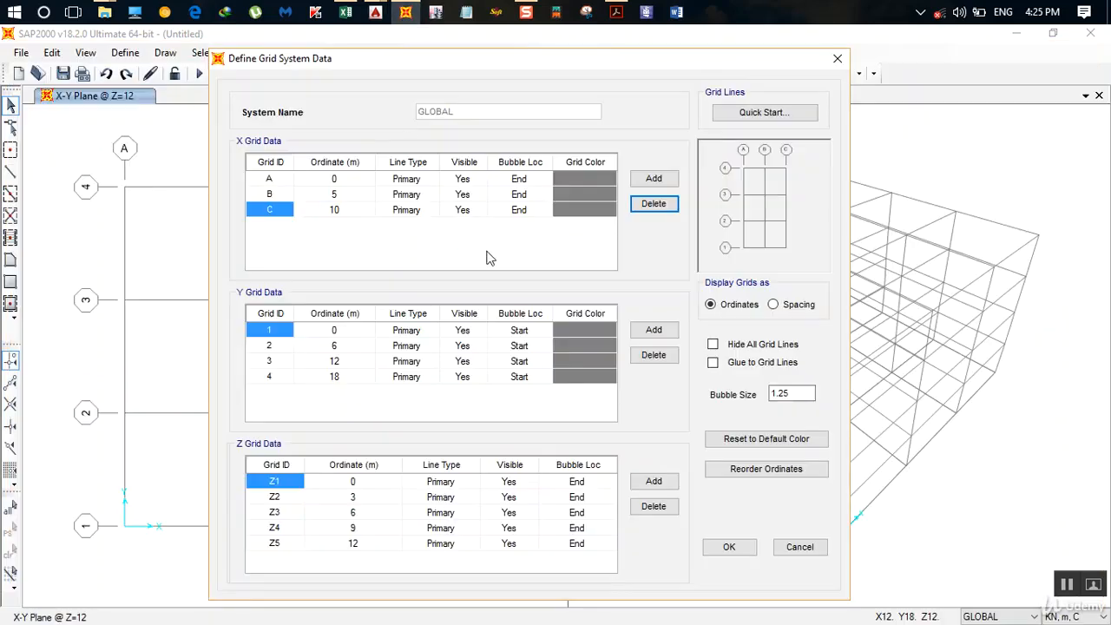
left_click_drag(276, 346, 279, 403)
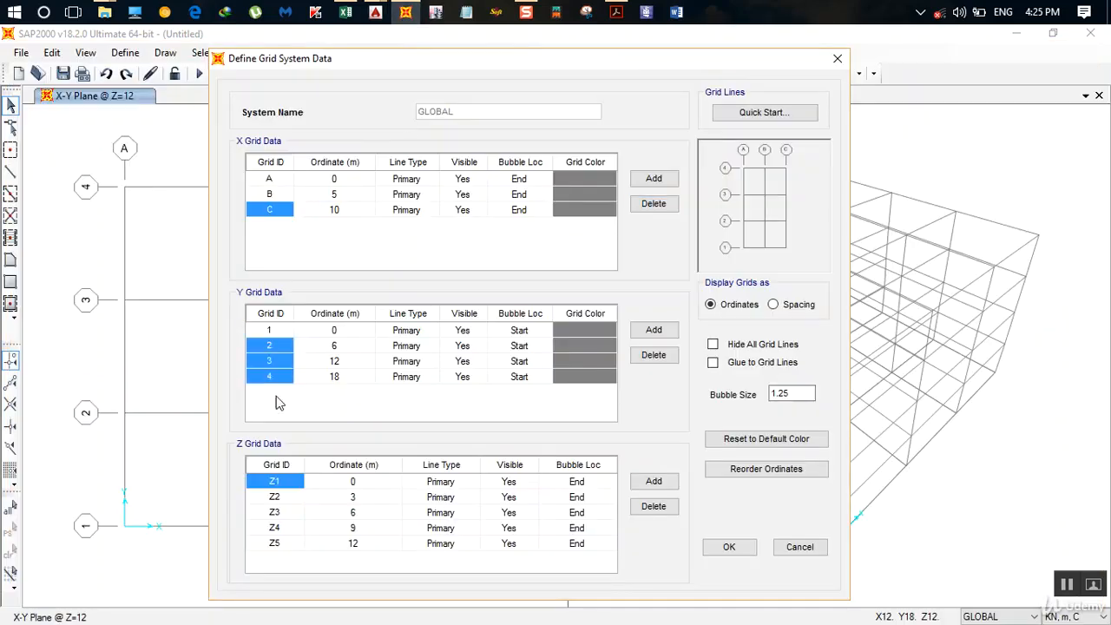
left_click(652, 356)
left_click_drag(276, 497, 281, 524)
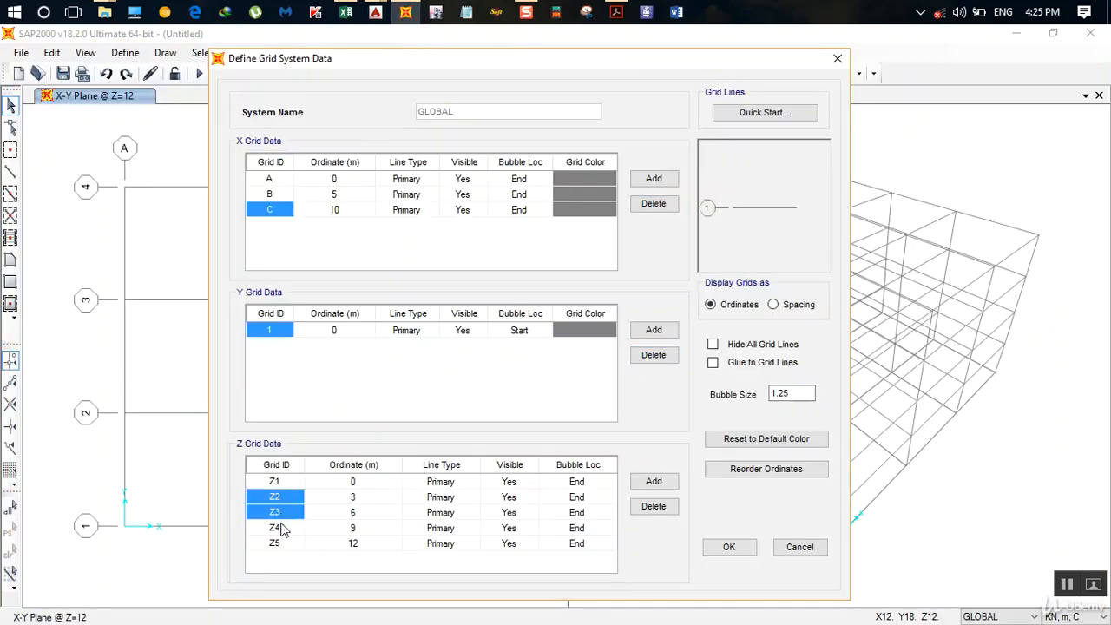
left_click(654, 508)
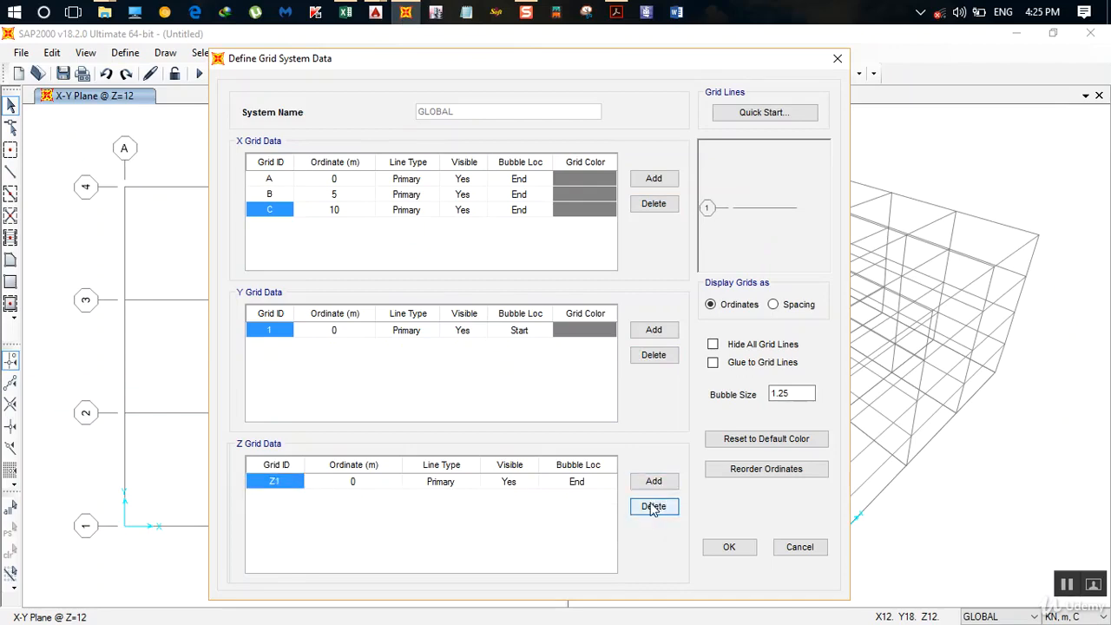
left_click(729, 548)
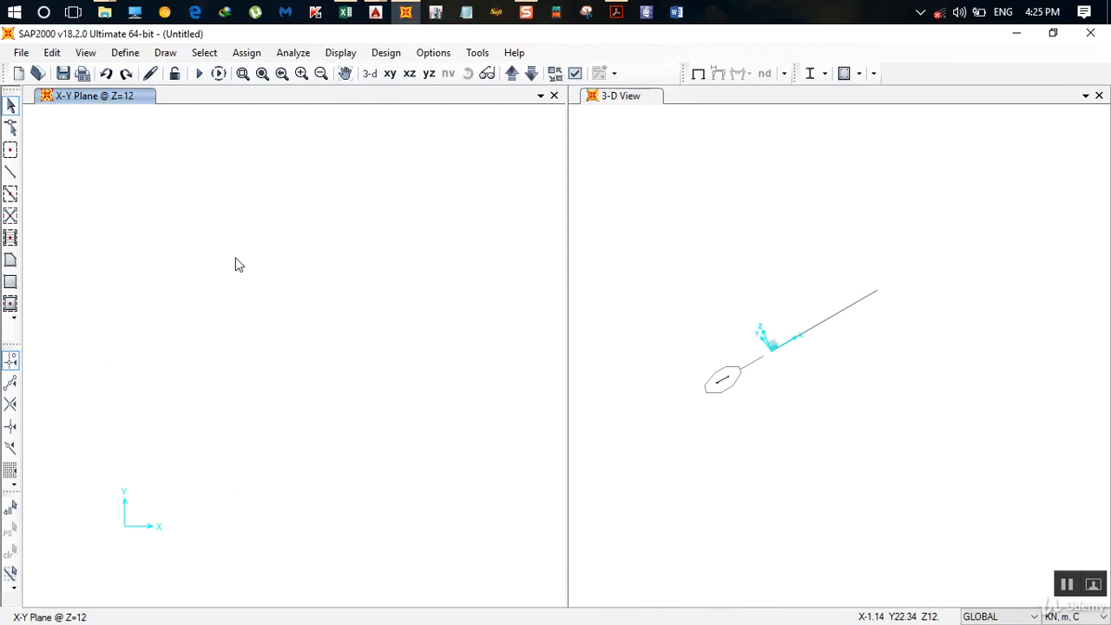
Show the X-Z plane at Y=0 and compare it with the beam sketch in AutoCAD, returning to SAP2000
left_click(409, 74)
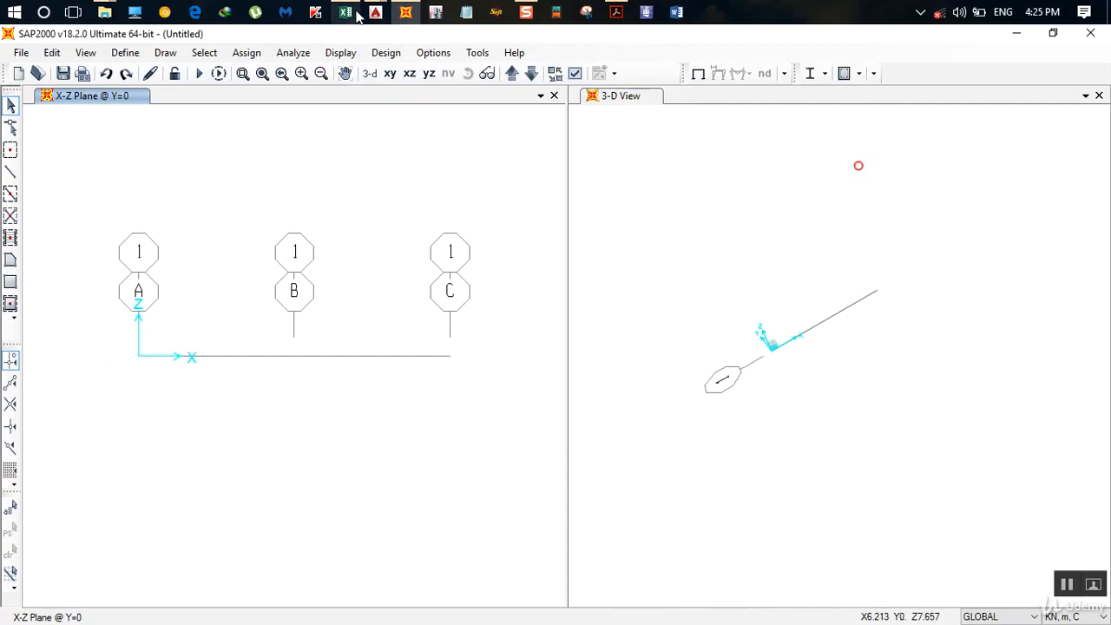
mouse_move(376, 12)
left_click(521, 86)
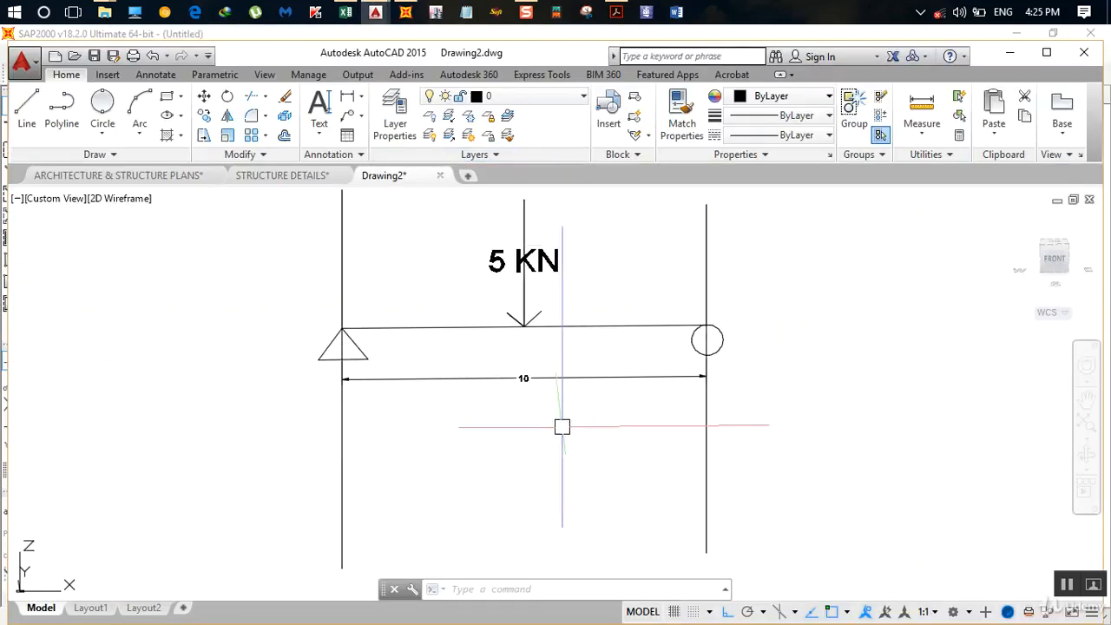
scroll(562, 427, "down", 2)
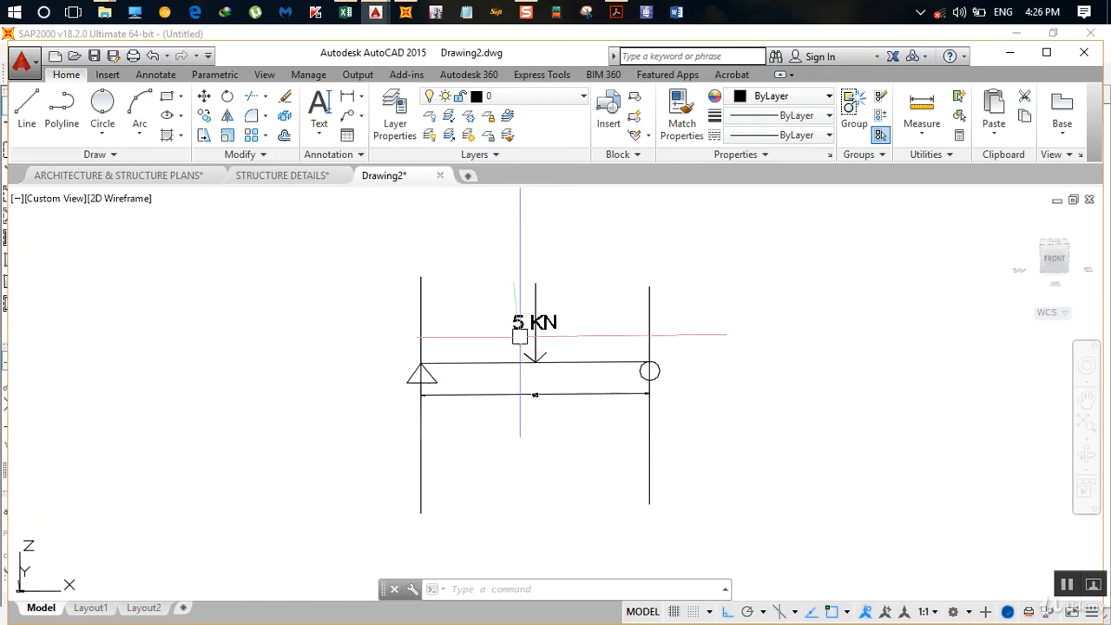
mouse_move(375, 13)
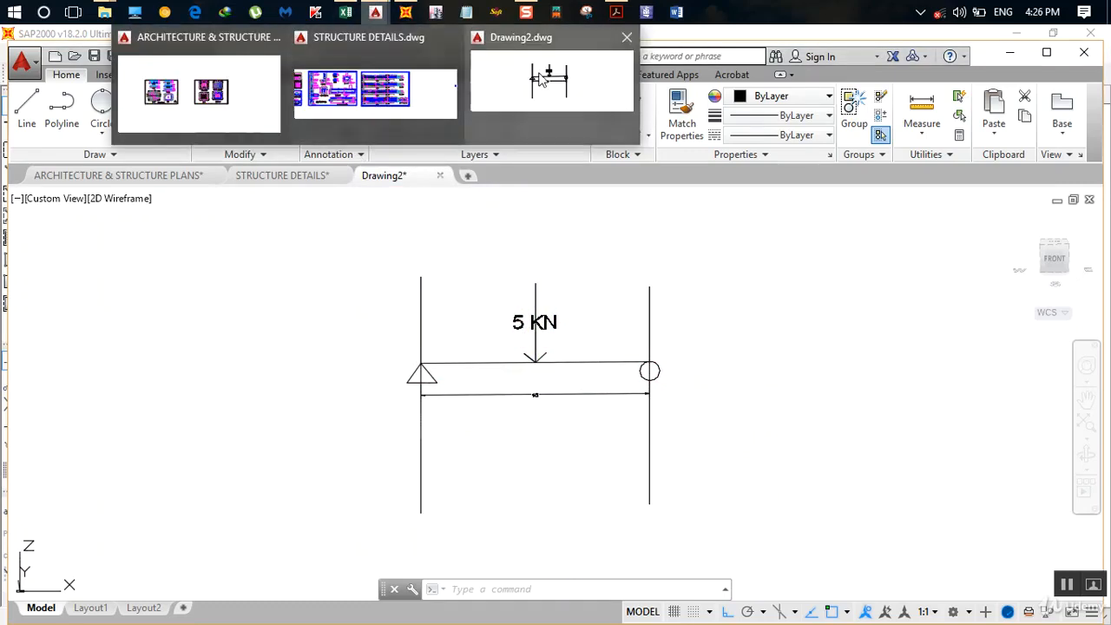
left_click(405, 12)
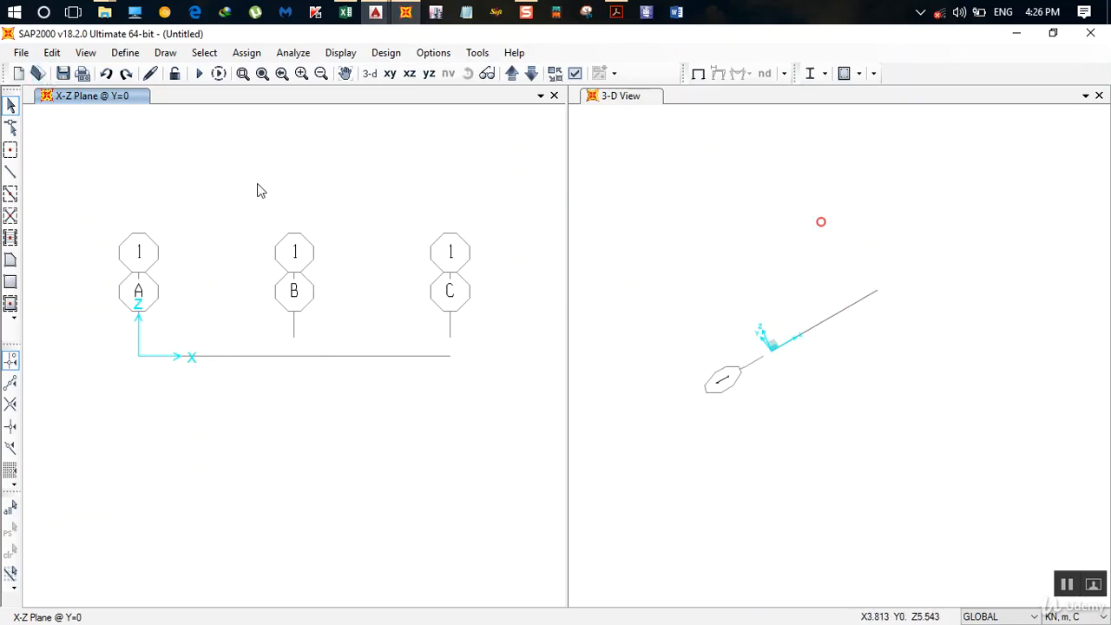
Draw a straight frame with section FSEC1 from the grid A point to the grid C point in the X-Z plane
left_click(165, 54)
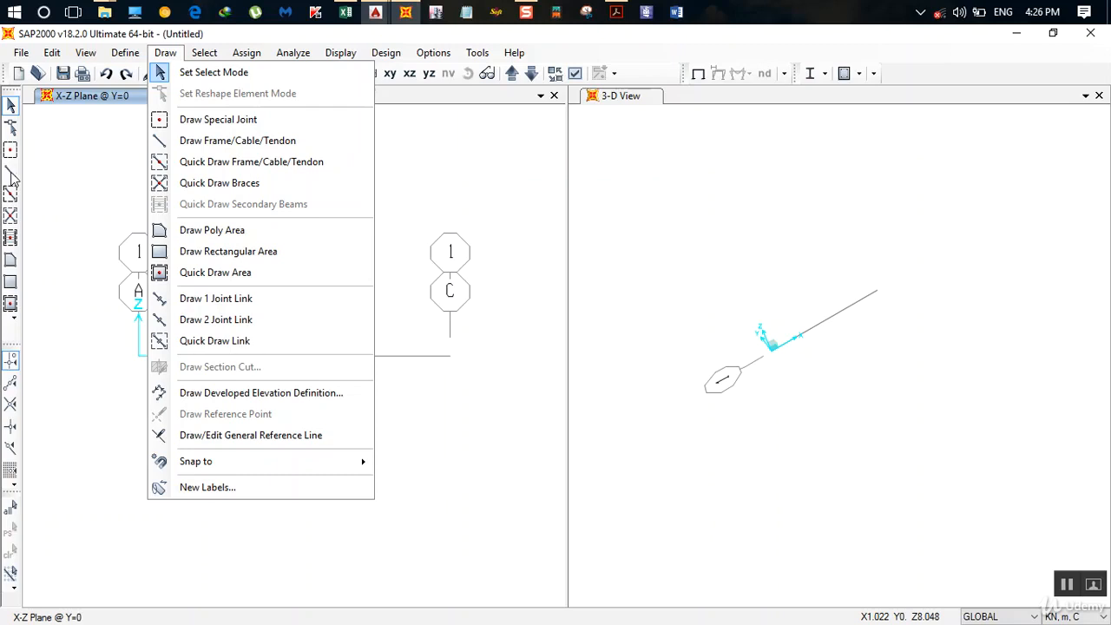
left_click(166, 53)
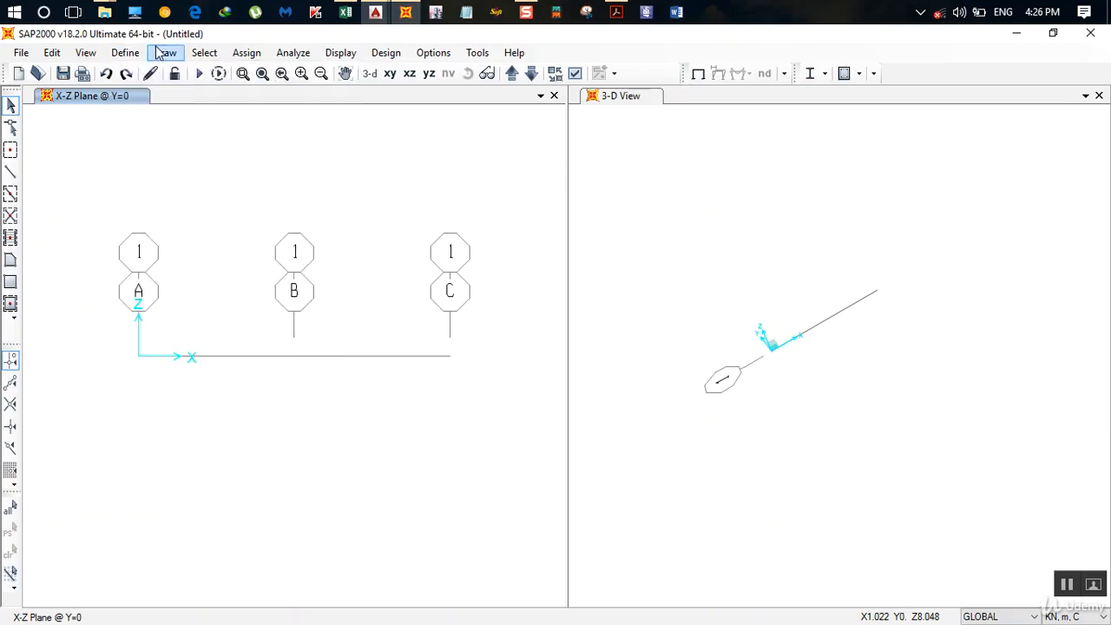
left_click(166, 53)
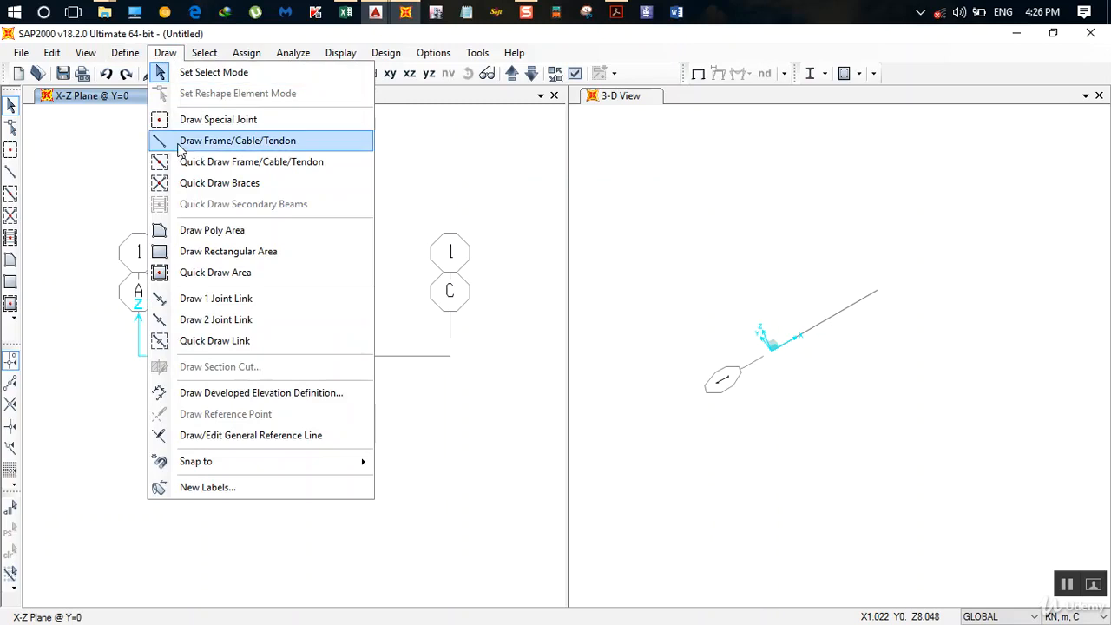
left_click(12, 178)
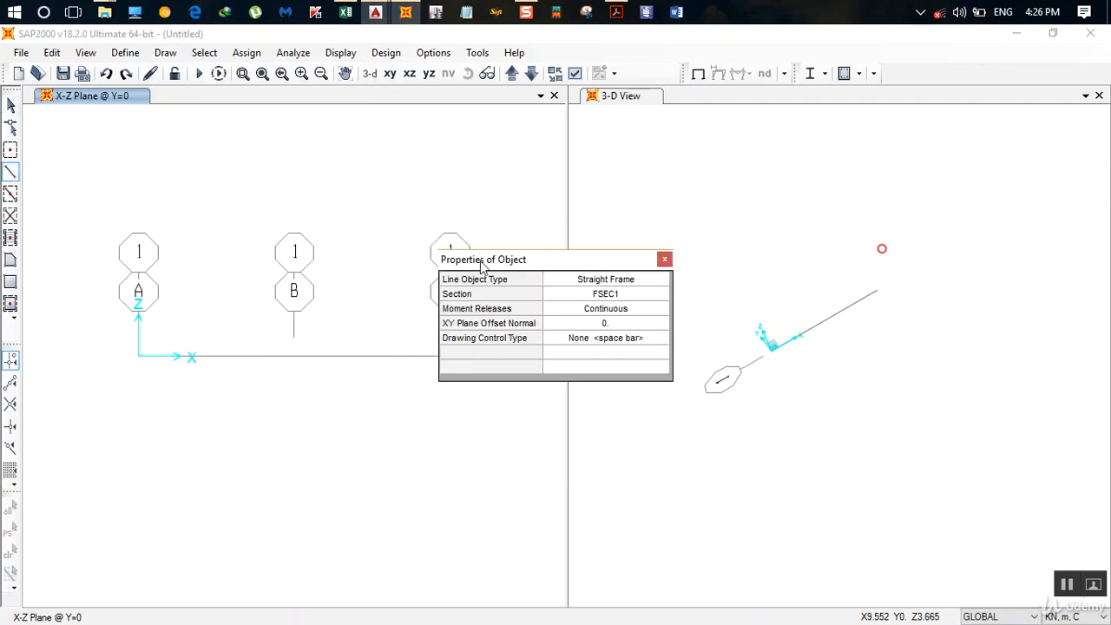
left_click_drag(493, 259, 807, 222)
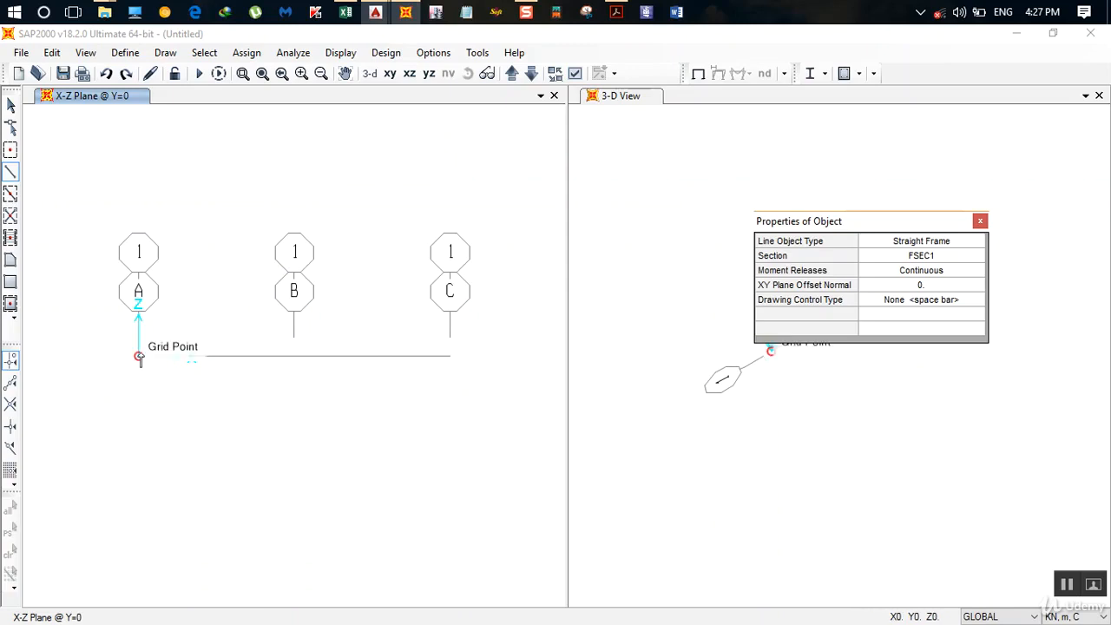
left_click(139, 356)
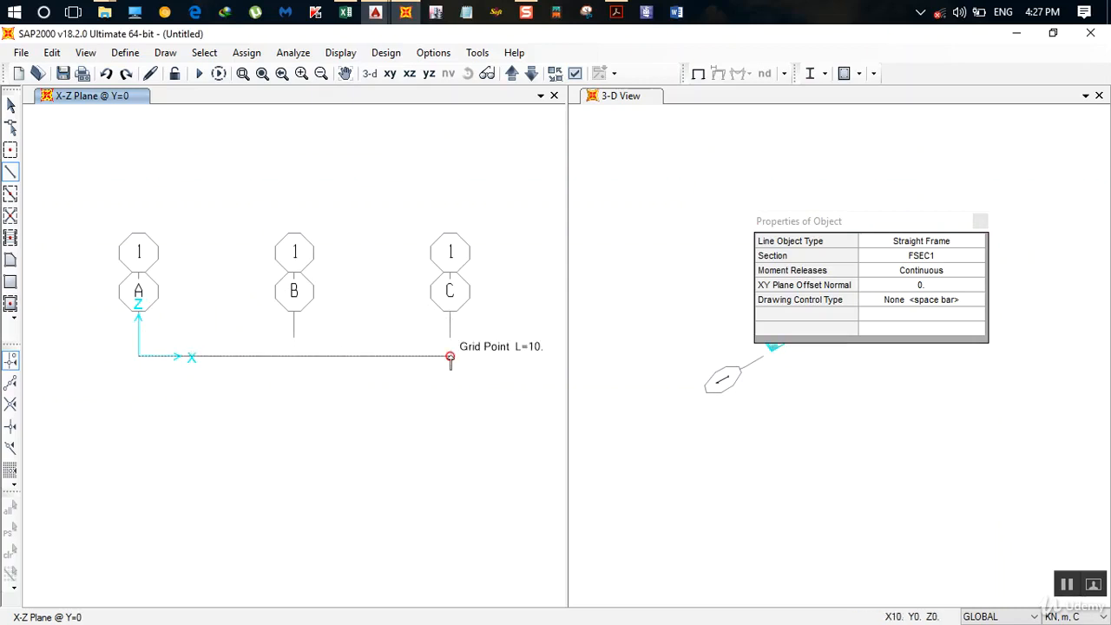
left_click(455, 428)
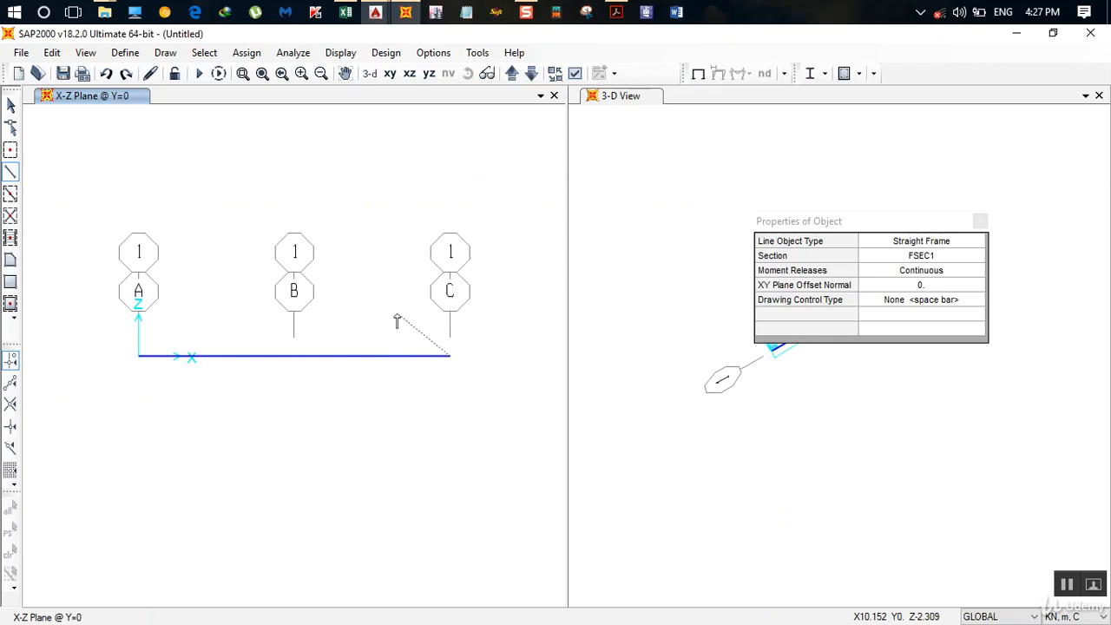
key("Escape")
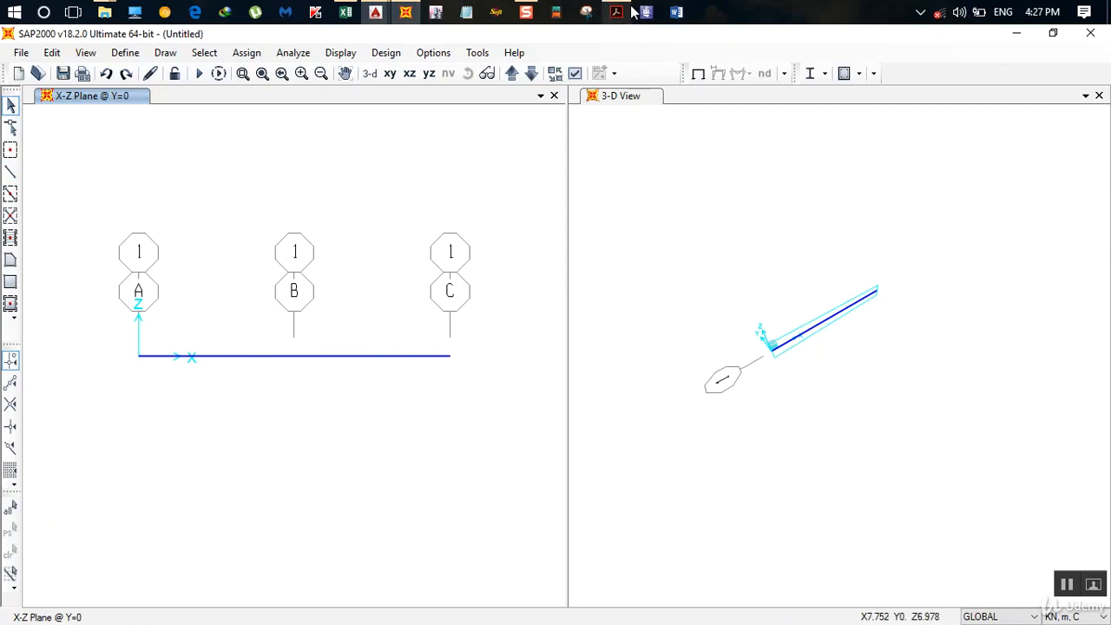
Check the supports in the AutoCAD sketch, and in SAP2000 assign a pinned restraint (Translation 1, 2 and 3) to the joint at grid A
mouse_move(382, 13)
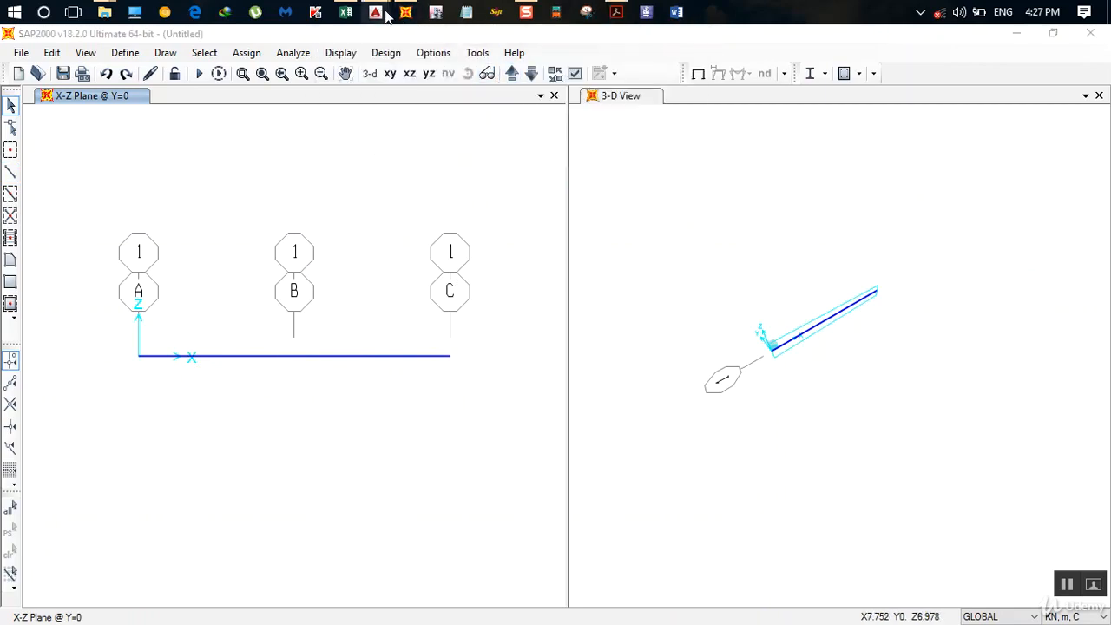
left_click(491, 78)
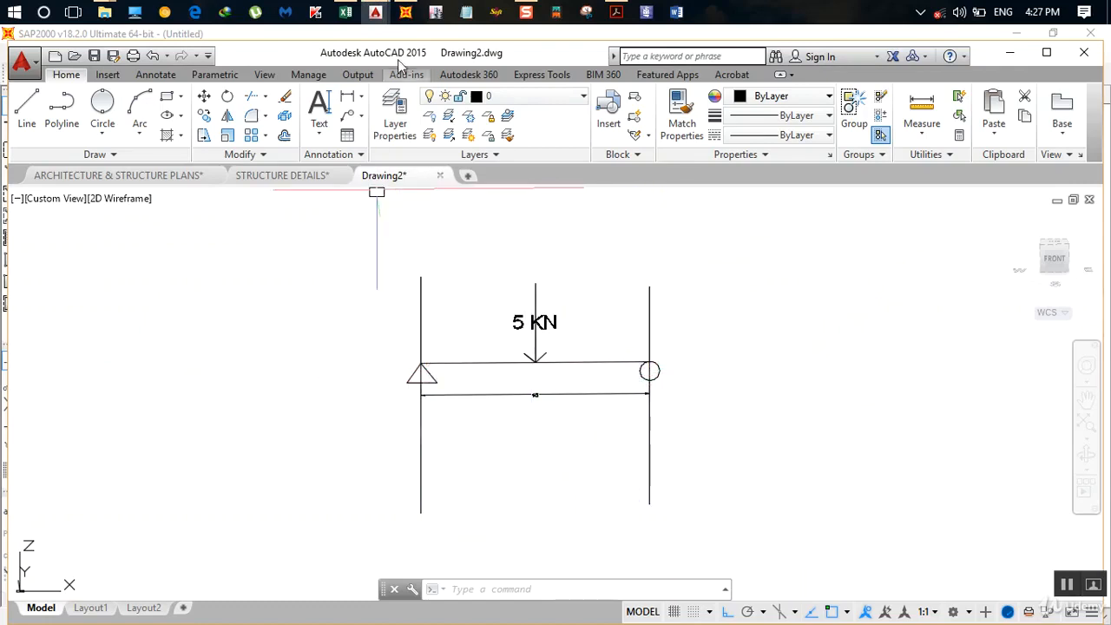
left_click(405, 12)
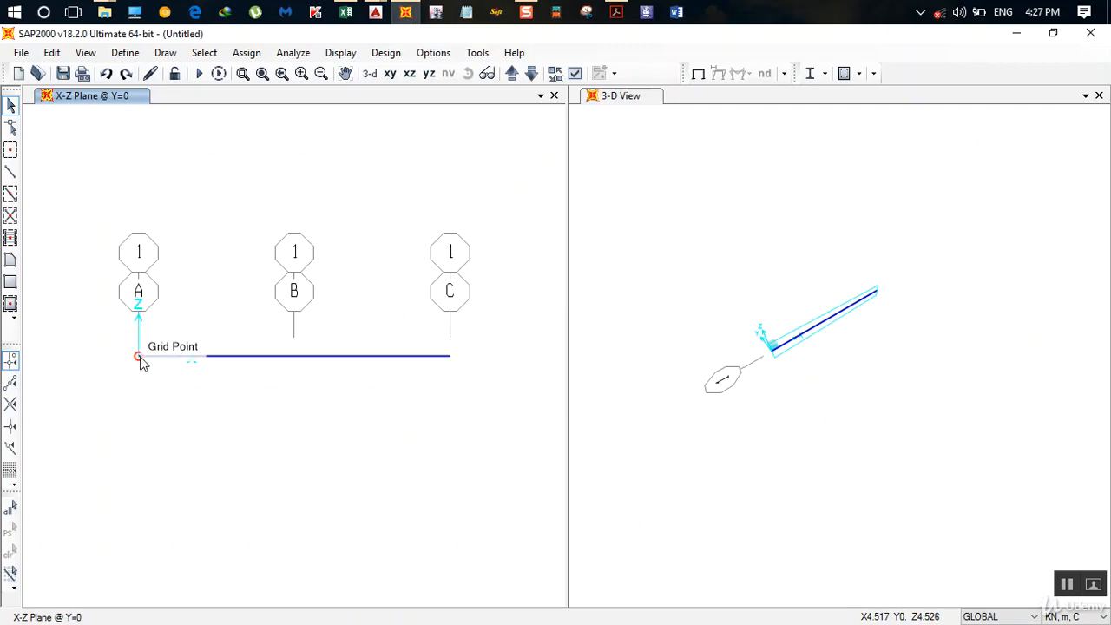
left_click(141, 357)
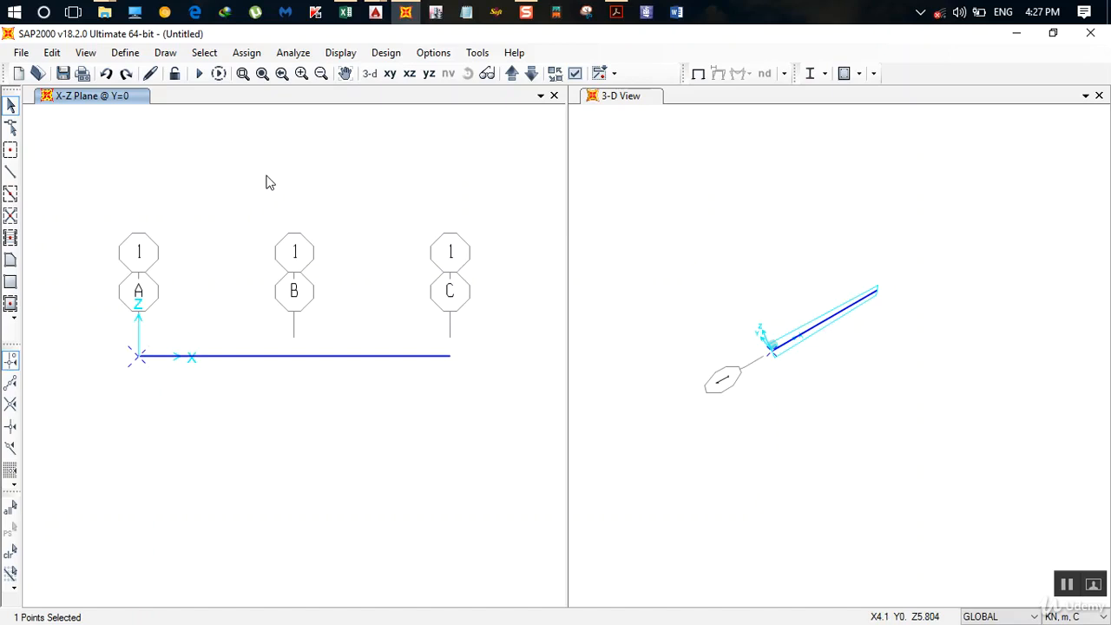
left_click(247, 53)
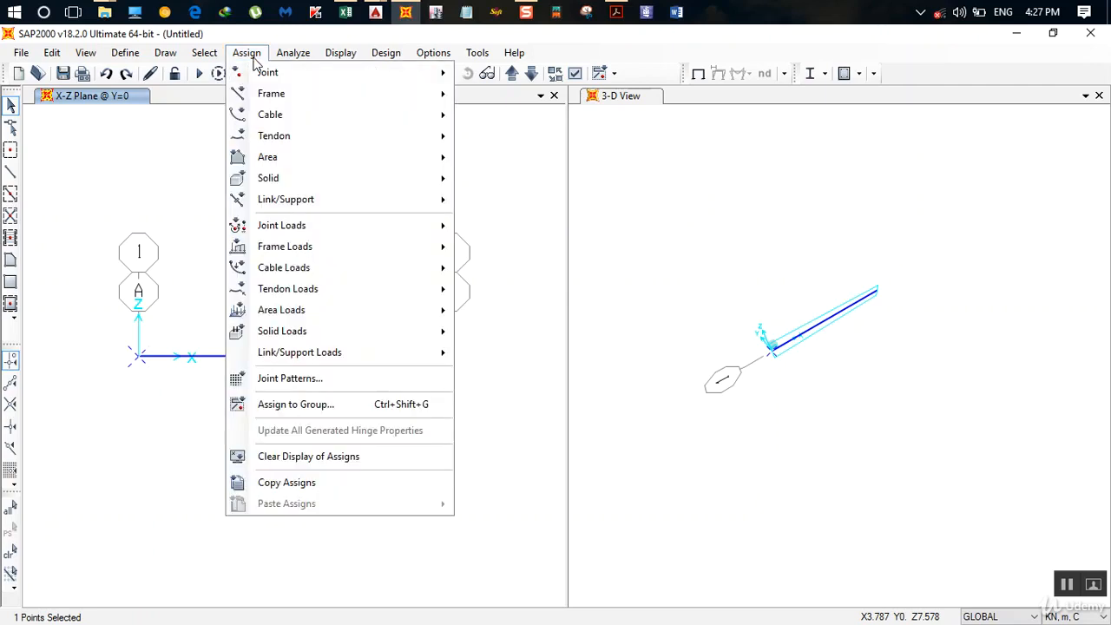
mouse_move(264, 73)
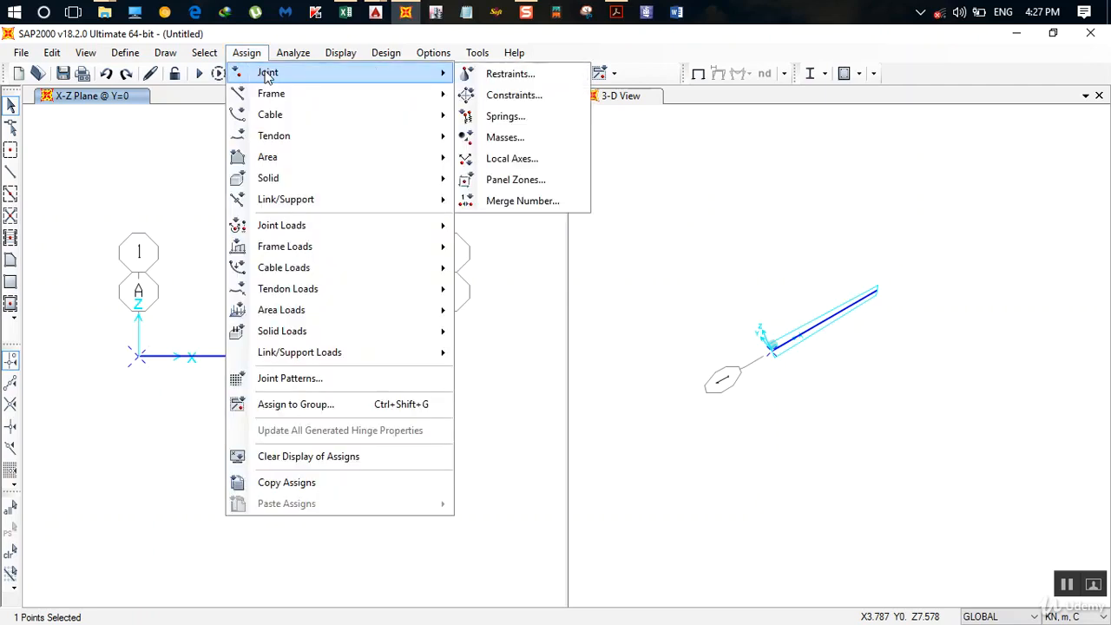
left_click(509, 75)
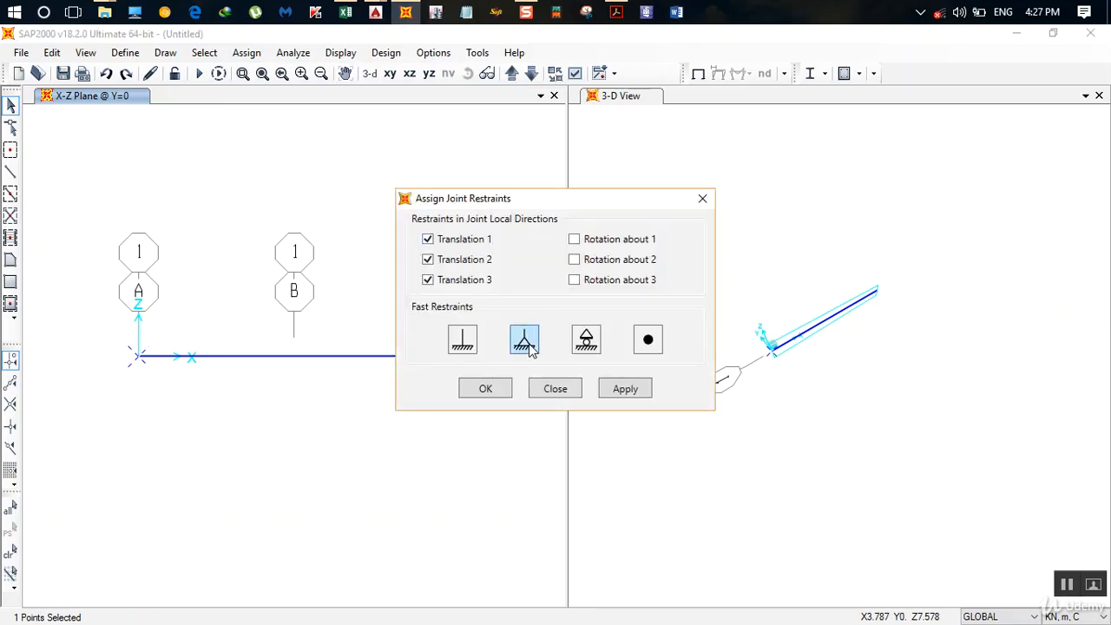
left_click(627, 389)
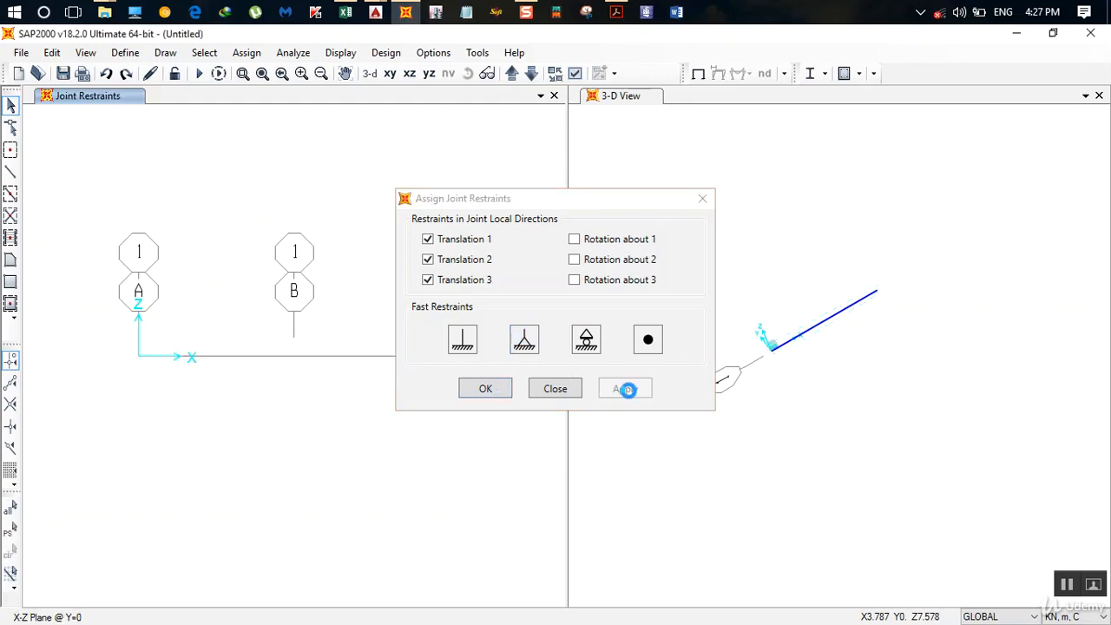
Assign a roller restraint (Translation 3 only) to the beam's joint at grid C and close the joint restraints dialog
left_click_drag(617, 206, 849, 194)
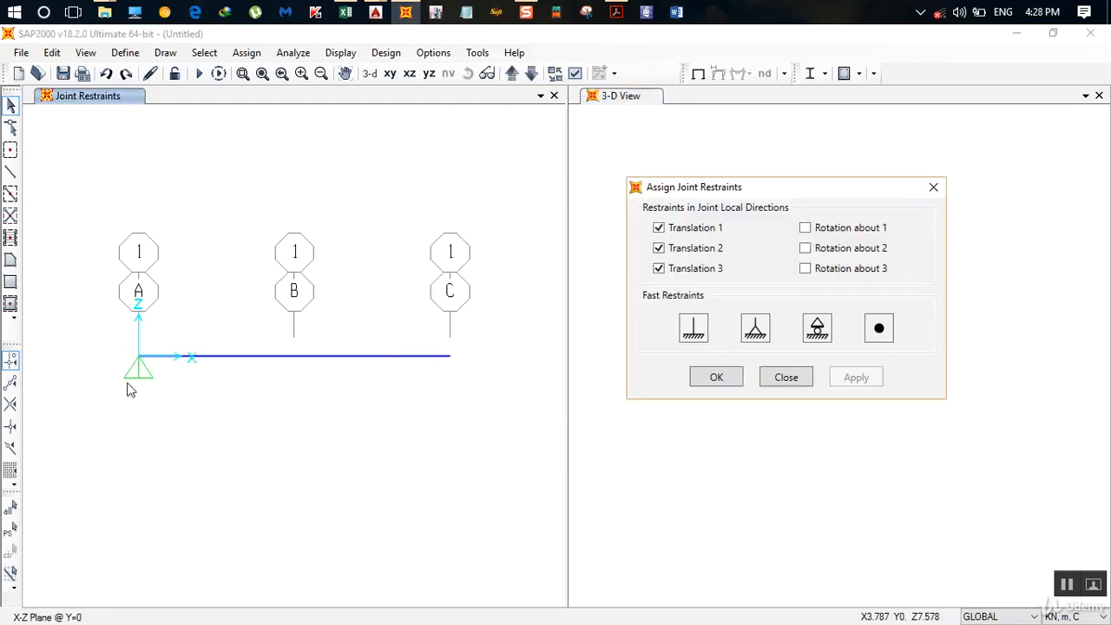
left_click(447, 357)
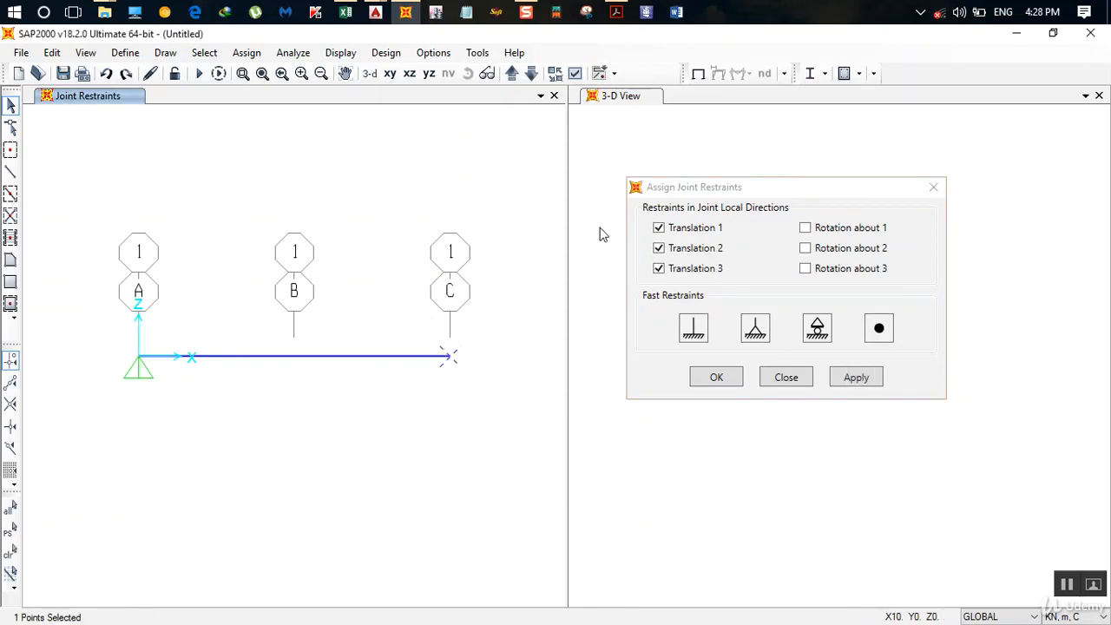
left_click(820, 335)
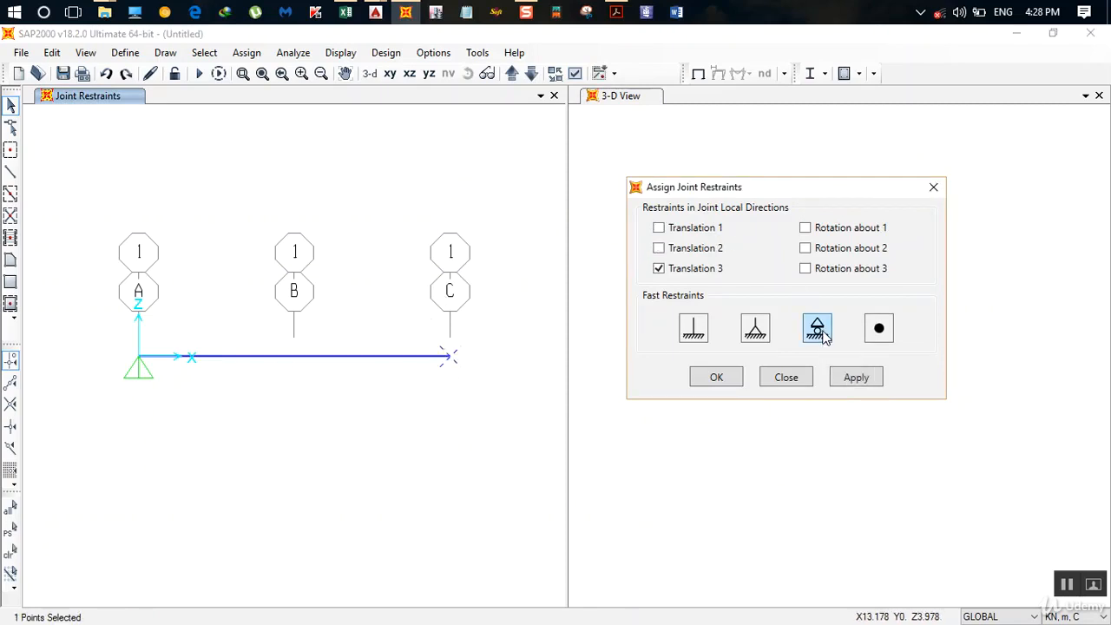
left_click(852, 380)
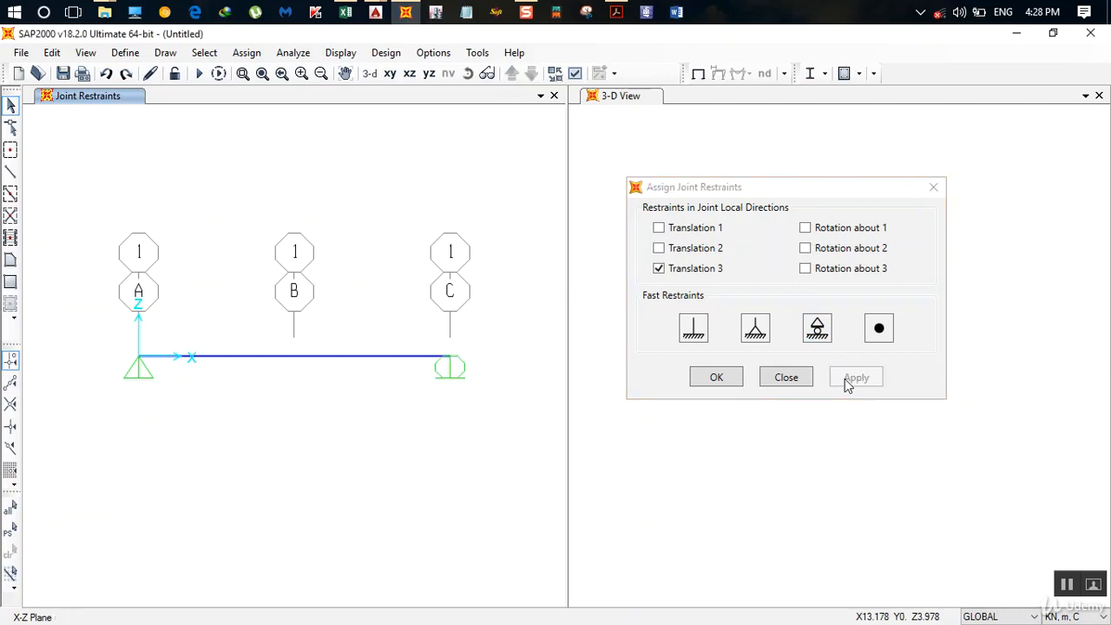
left_click(716, 379)
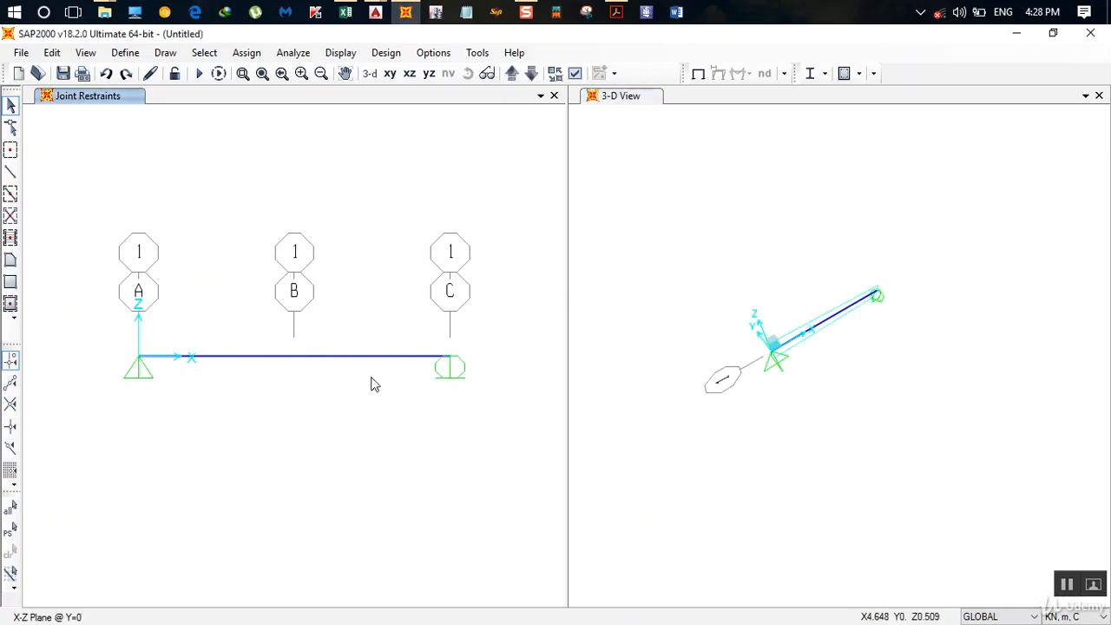
Switch to AutoCAD's Drawing2.dwg and examine the midspan load on the beam sketch
mouse_move(375, 25)
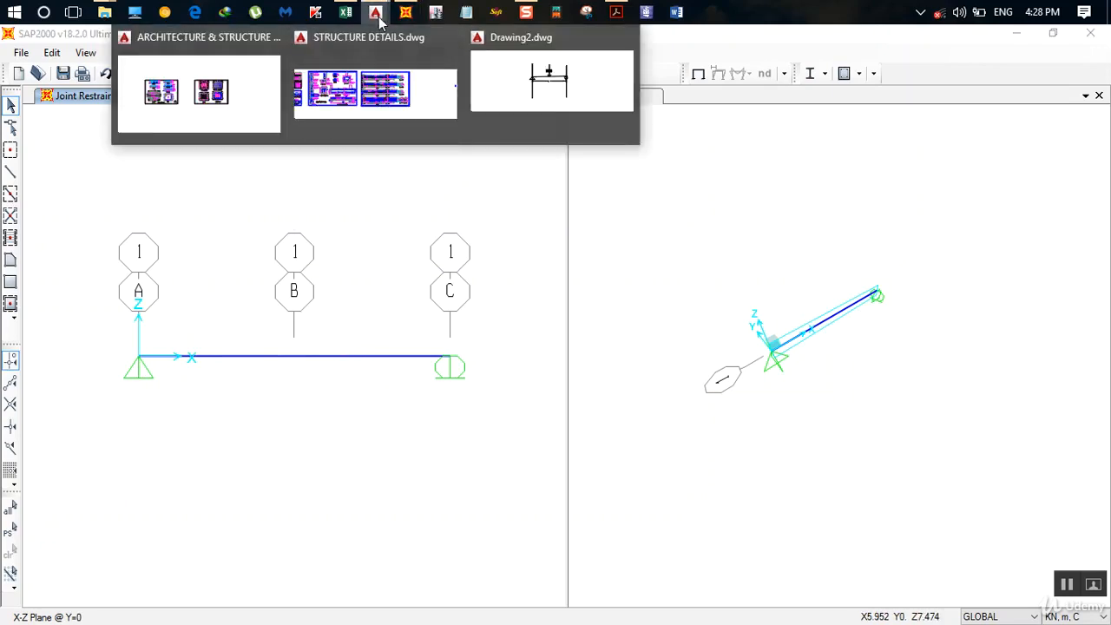
left_click(550, 82)
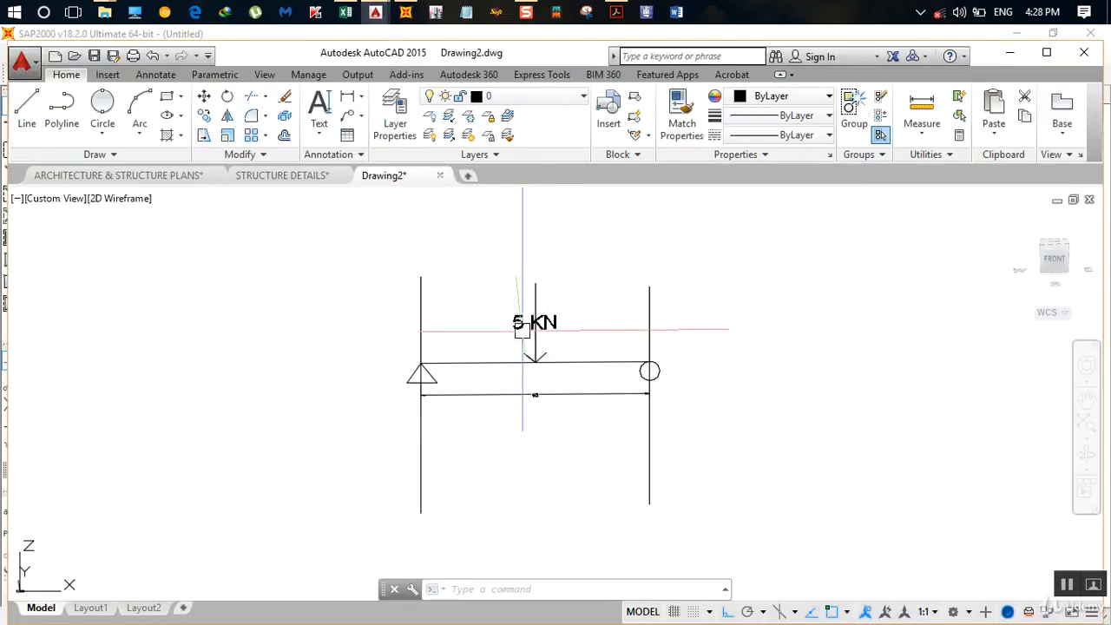
scroll(525, 330, "up", 2)
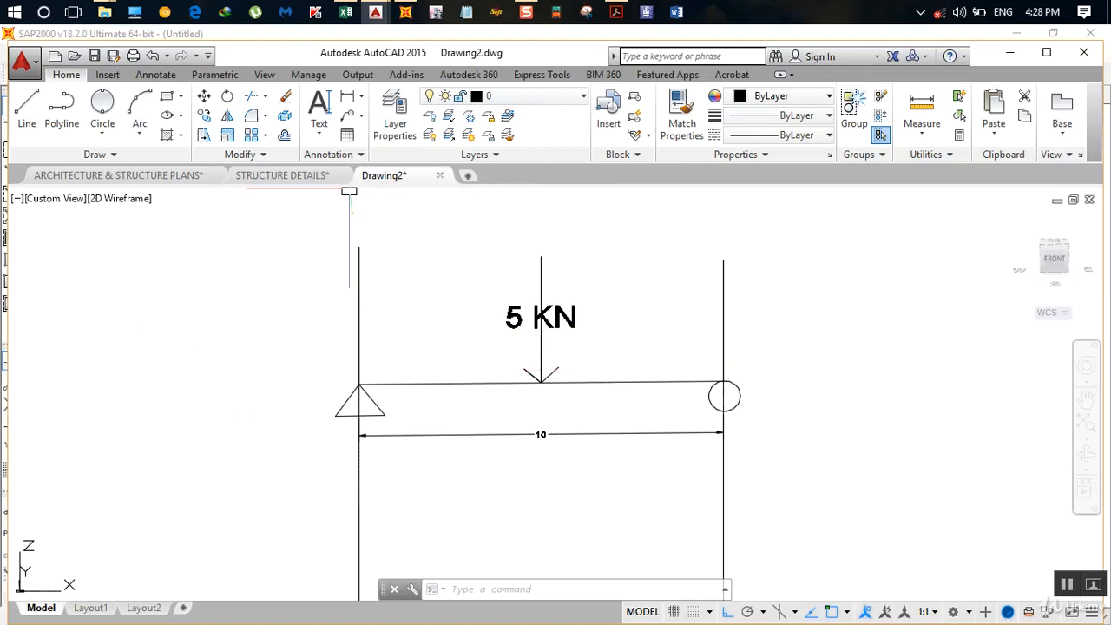
Switch to SAP2000, open the frame point load assignment for the selected A–C beam, and place the dialog clear of the beam
left_click(405, 13)
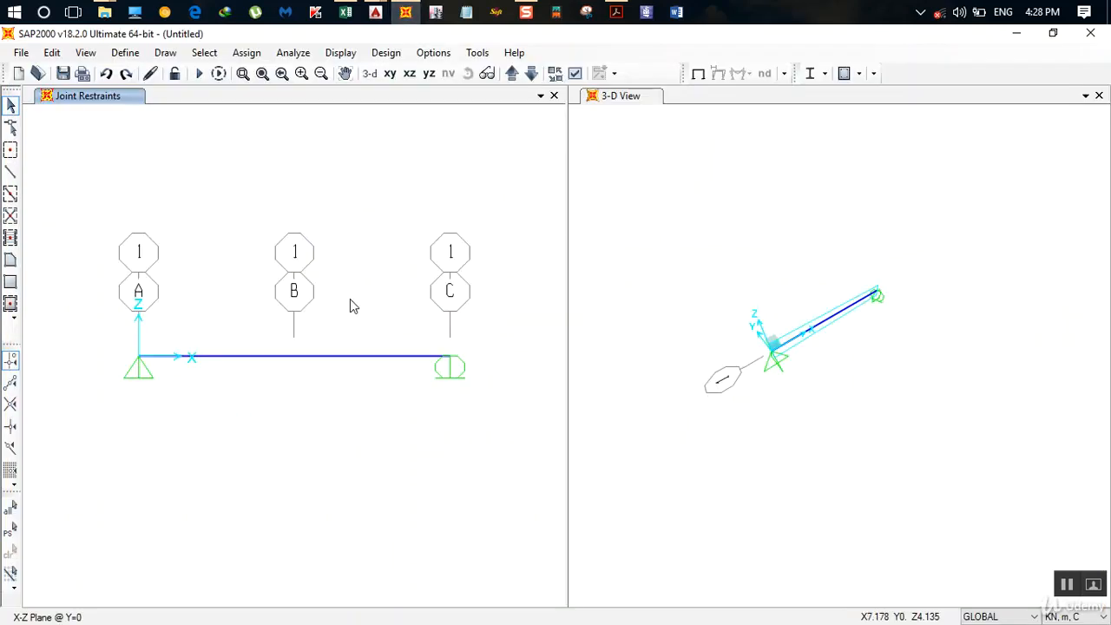
left_click(341, 358)
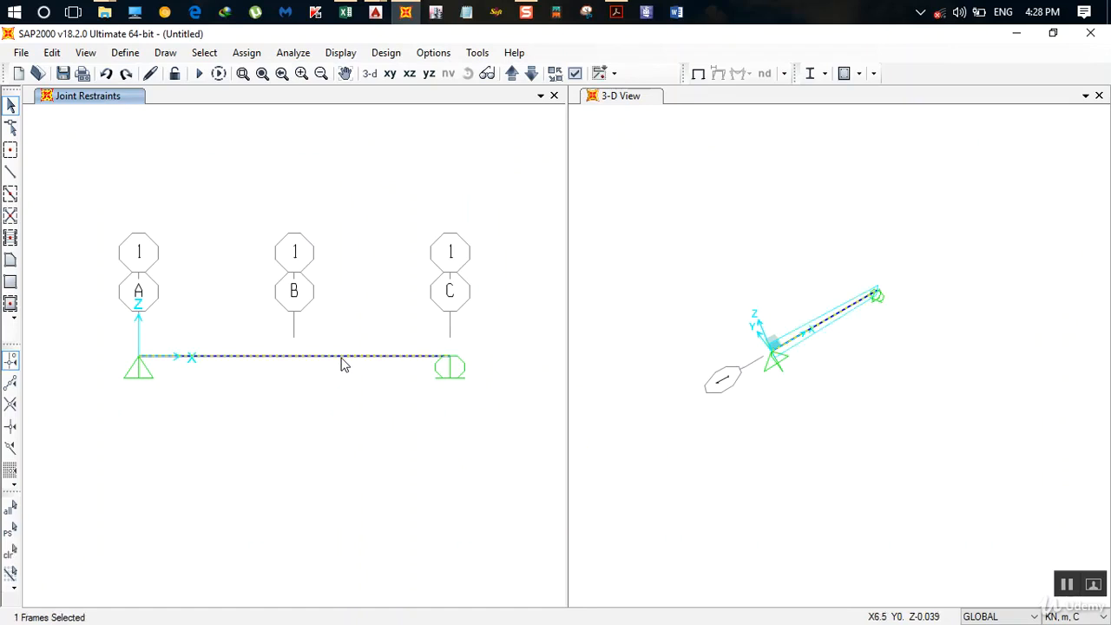
left_click(246, 53)
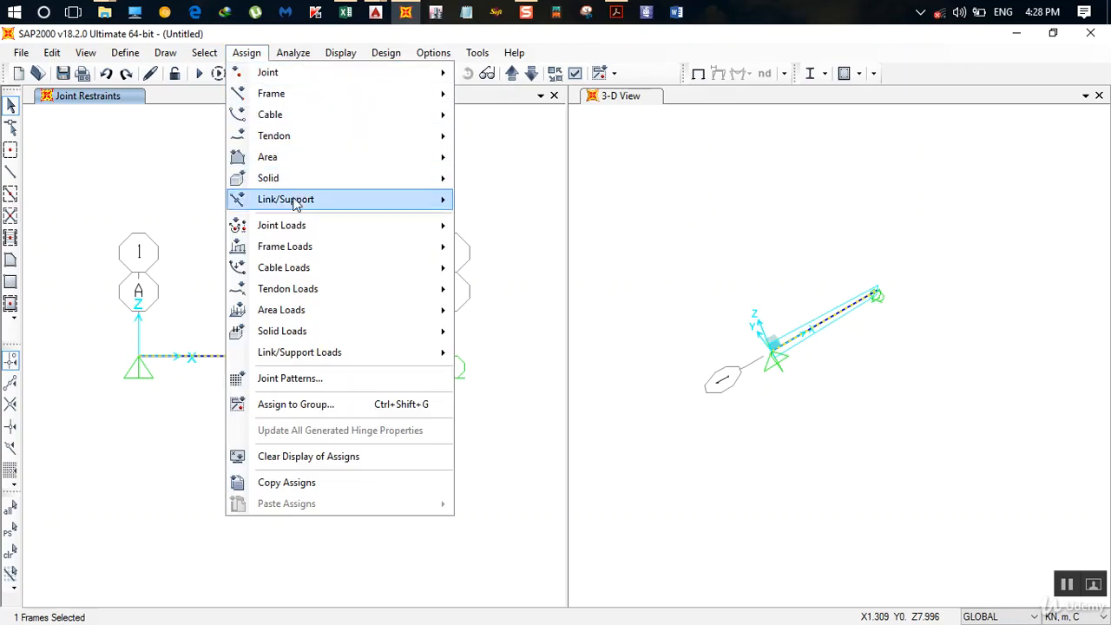
mouse_move(310, 246)
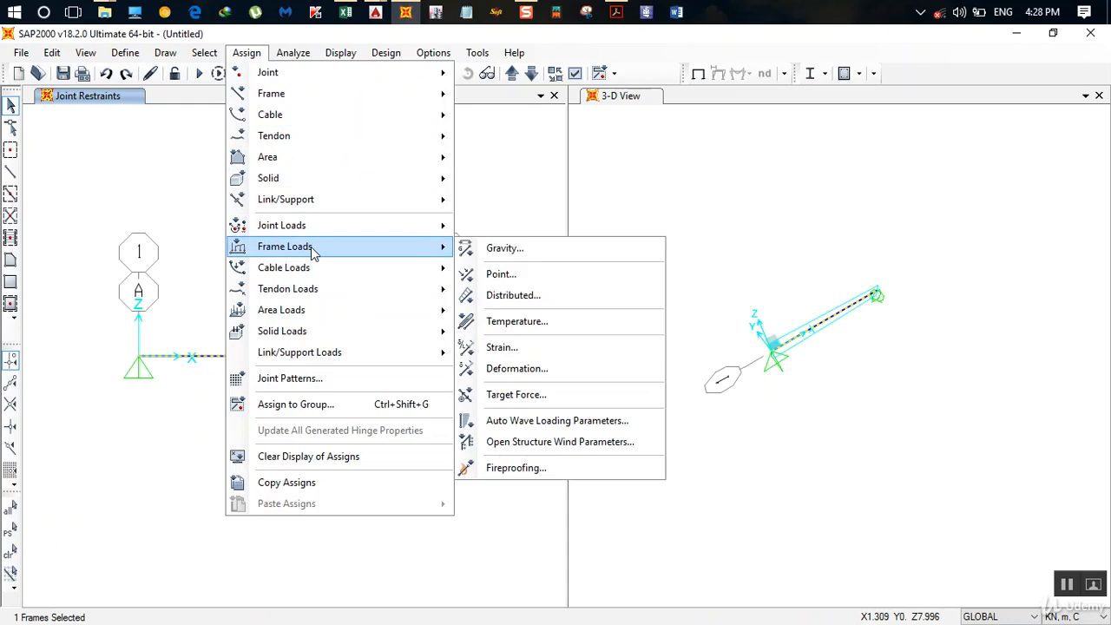
left_click(497, 276)
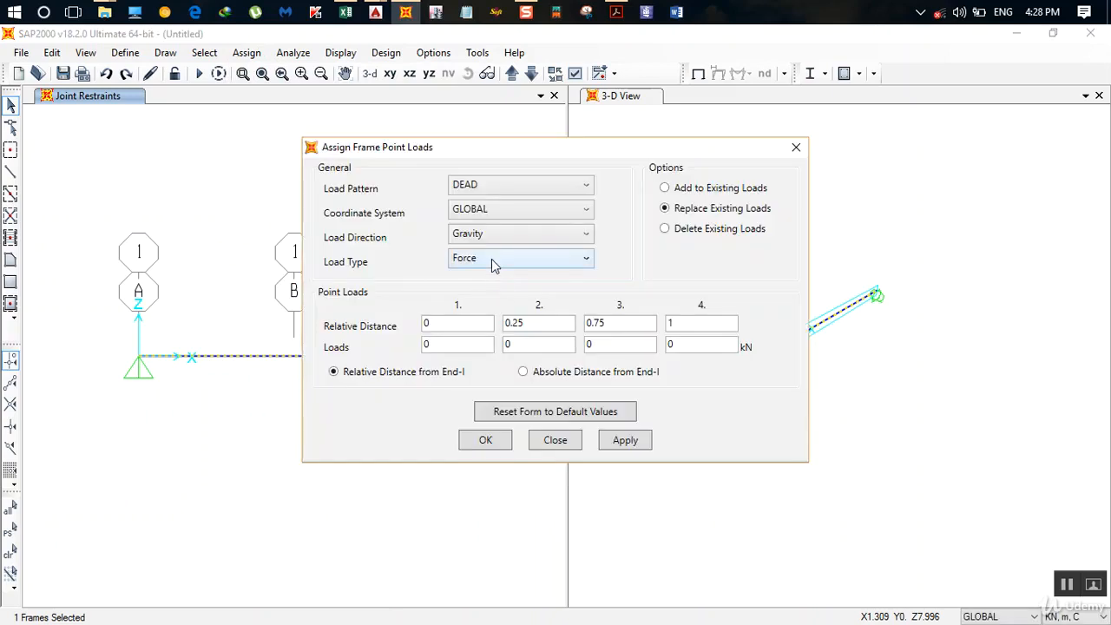
left_click_drag(488, 156, 528, 107)
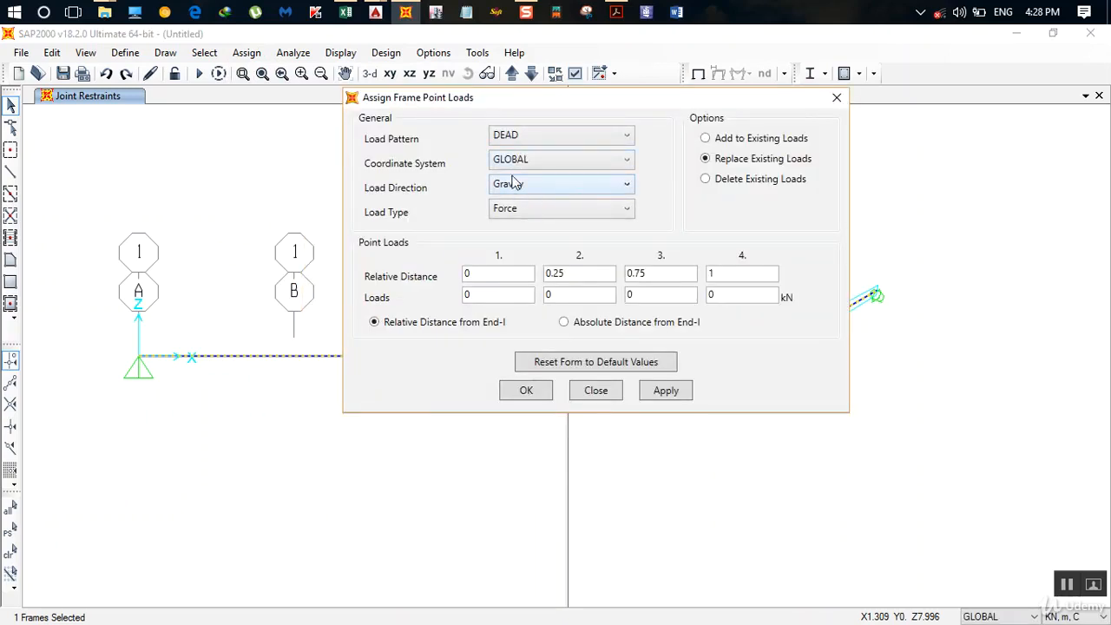
left_click_drag(547, 105, 620, 106)
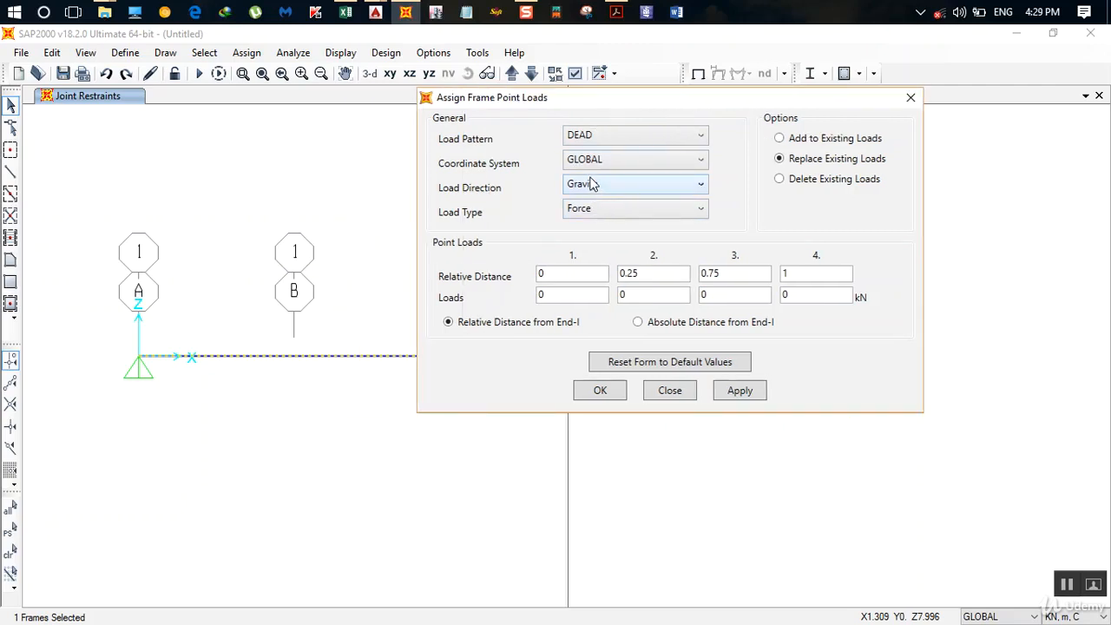
left_click_drag(583, 101, 557, 130)
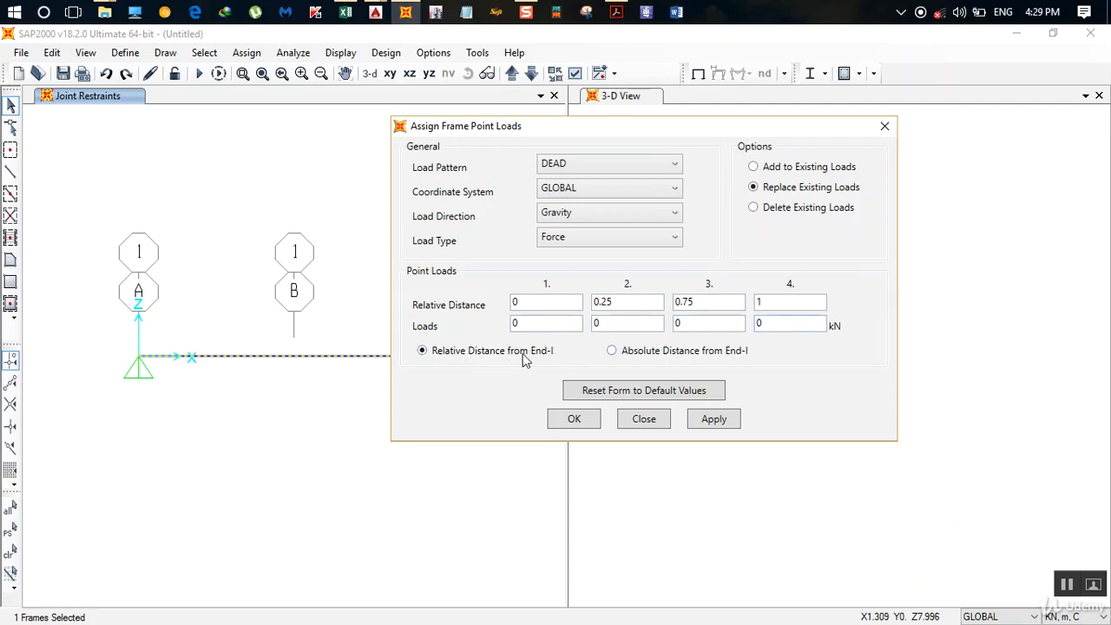
left_click_drag(595, 129, 732, 103)
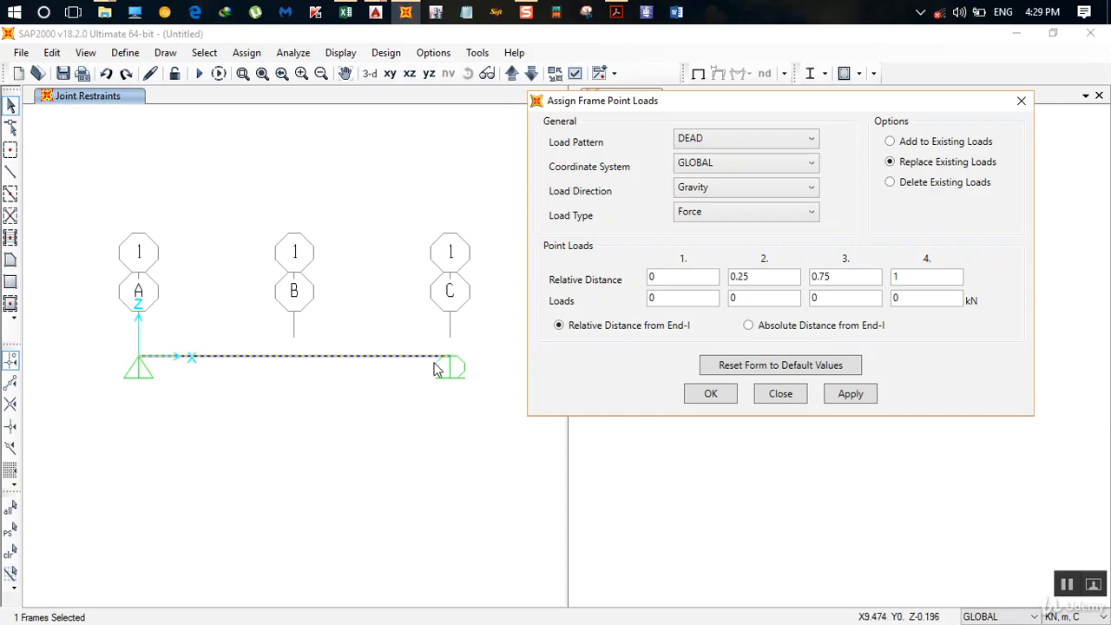
Assign a 5 kN DEAD gravity point force to the beam at relative distance 0.5 from End-I and close the point loads dialog
left_click(748, 325)
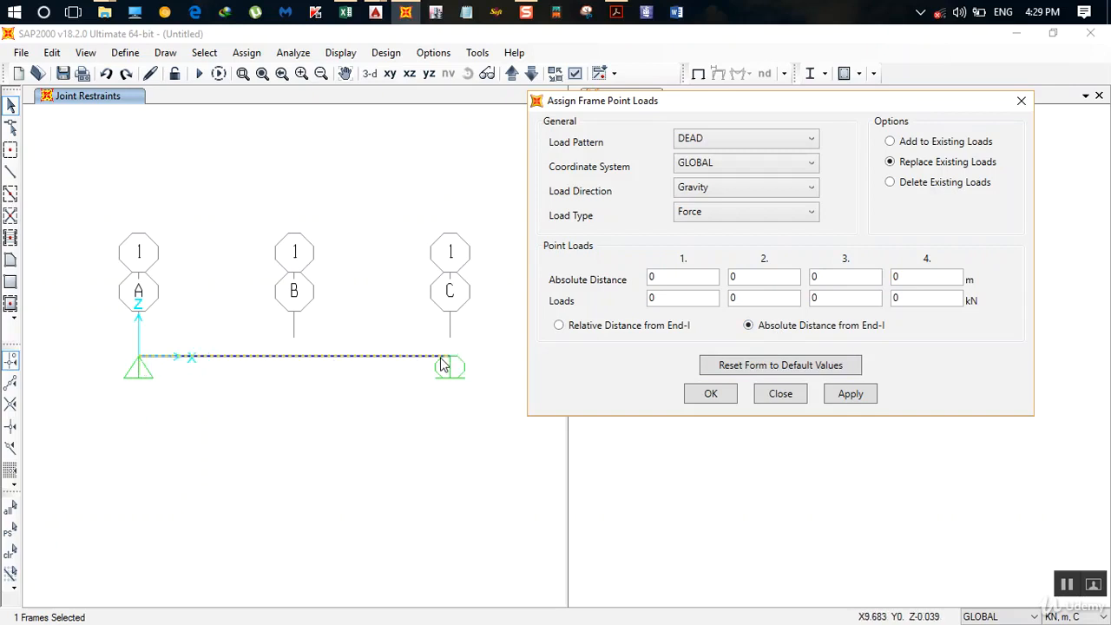
left_click(573, 328)
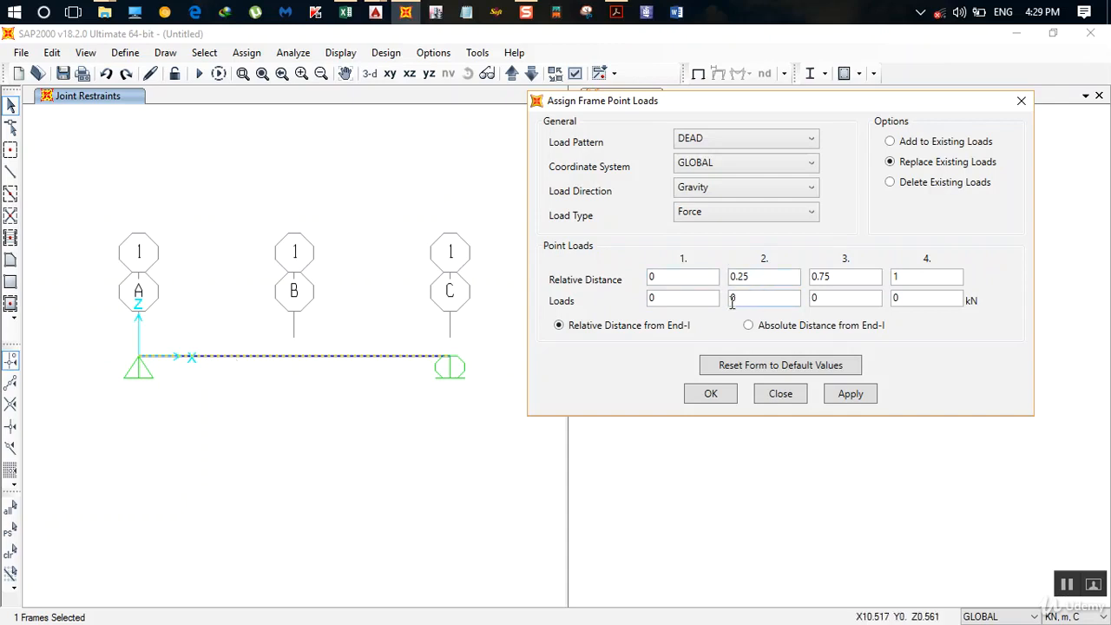
left_click_drag(846, 277, 785, 289)
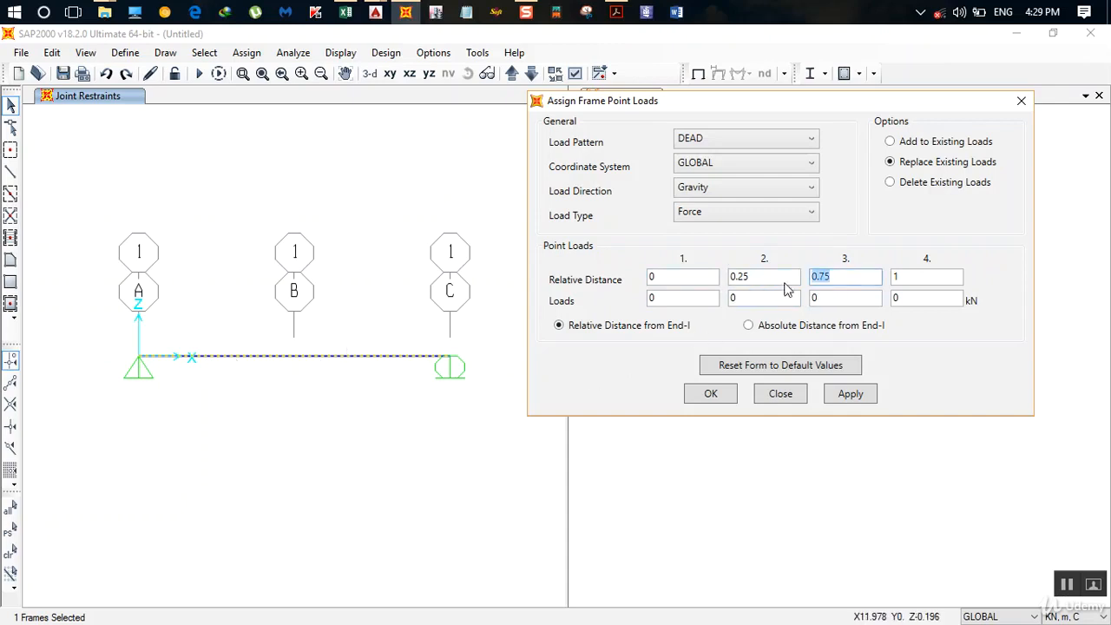
type("0")
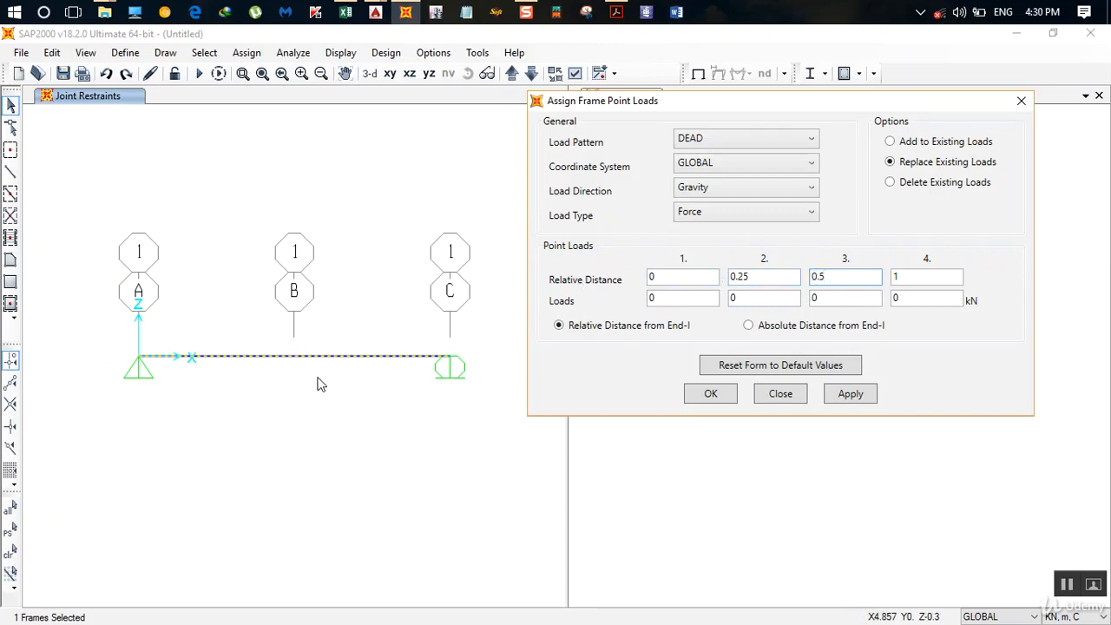
left_click(815, 298)
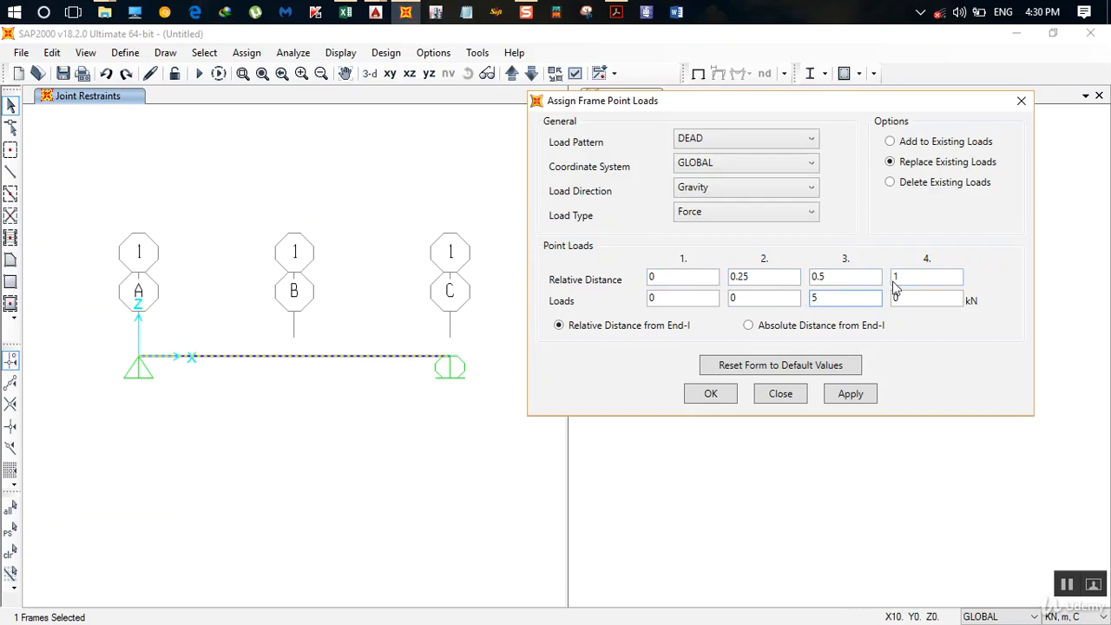
left_click(851, 395)
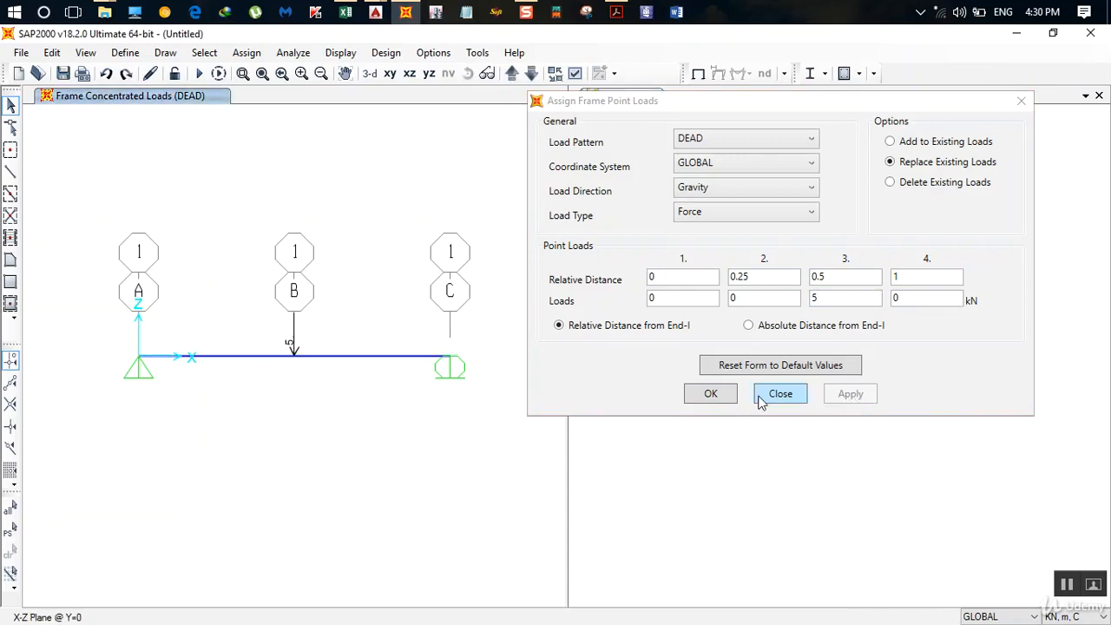
left_click(722, 398)
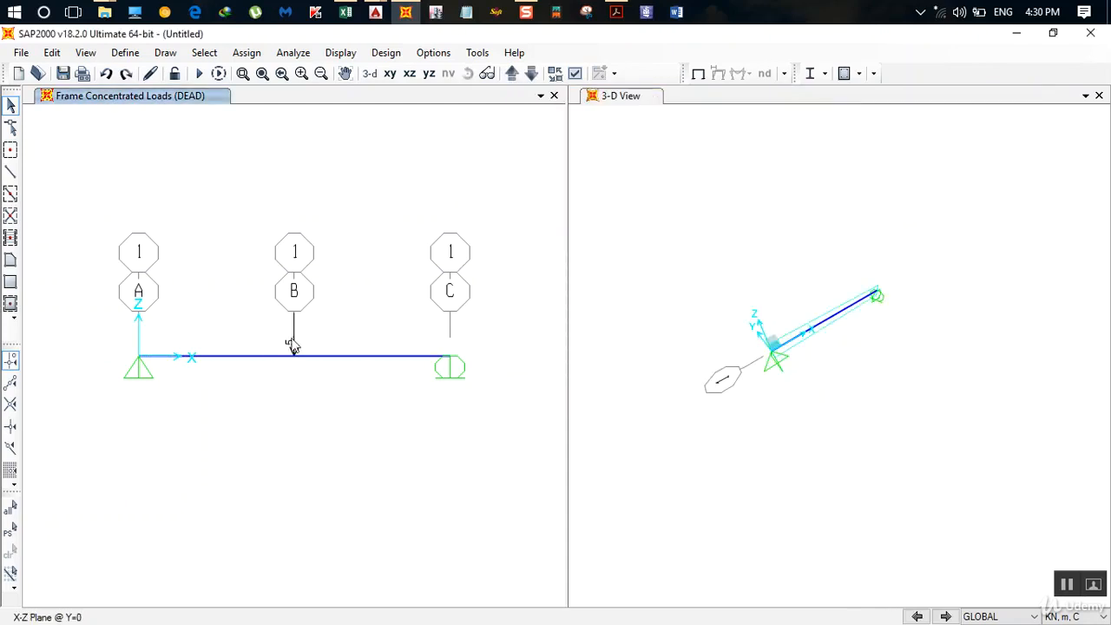
Rotate the 3-D view to inspect the beam, and compare the model with the beam sketch in AutoCAD before returning to SAP2000
left_click(602, 102)
left_click(468, 73)
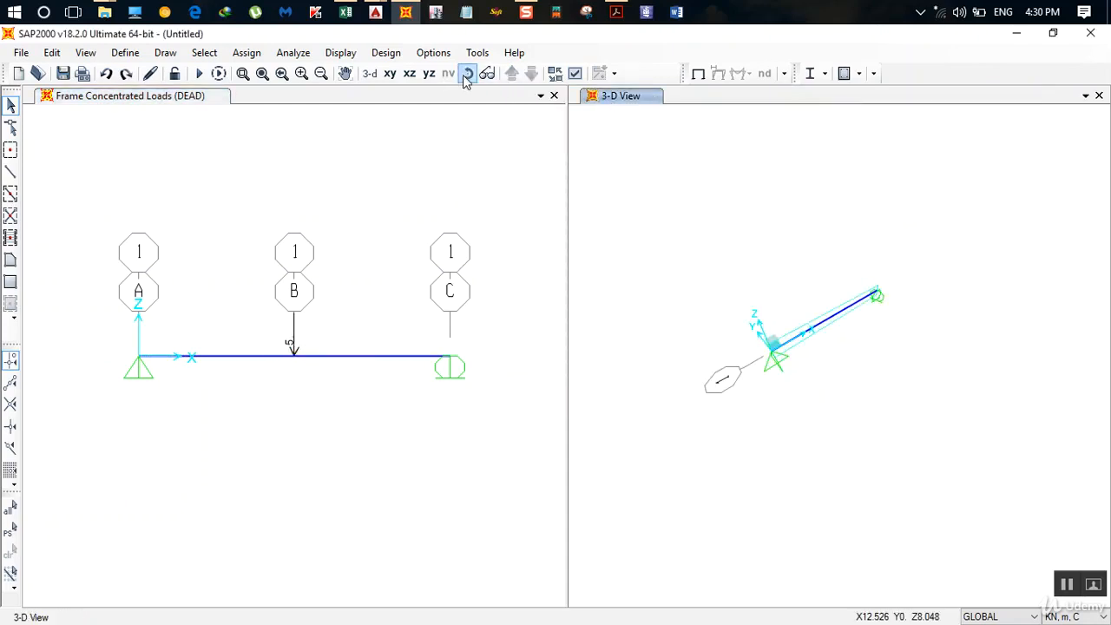
left_click_drag(641, 257, 608, 258)
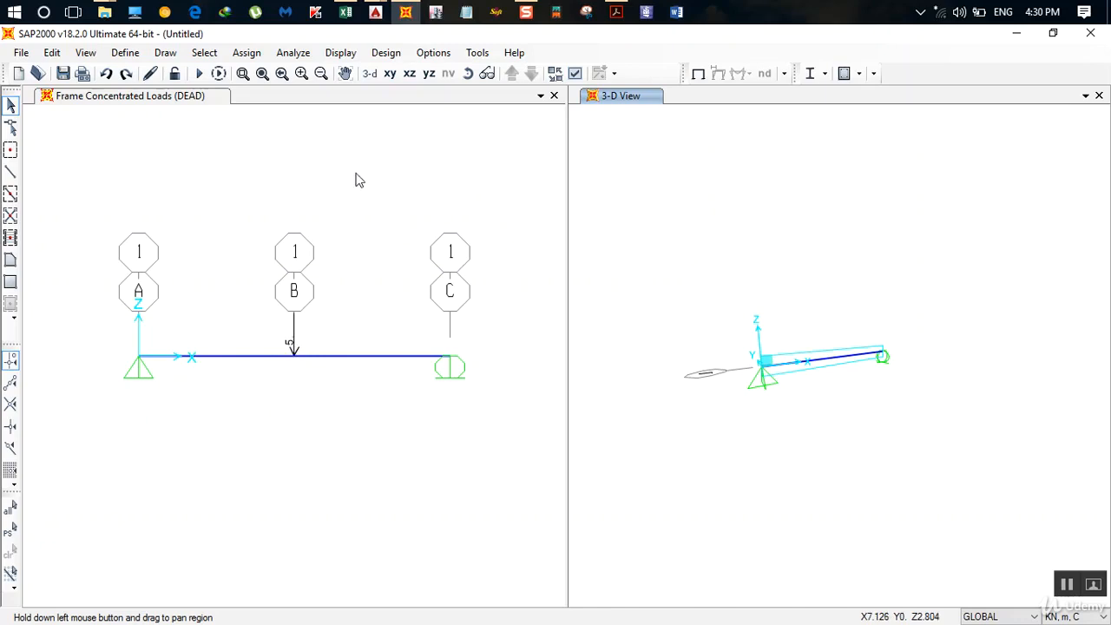
mouse_move(375, 12)
left_click(538, 86)
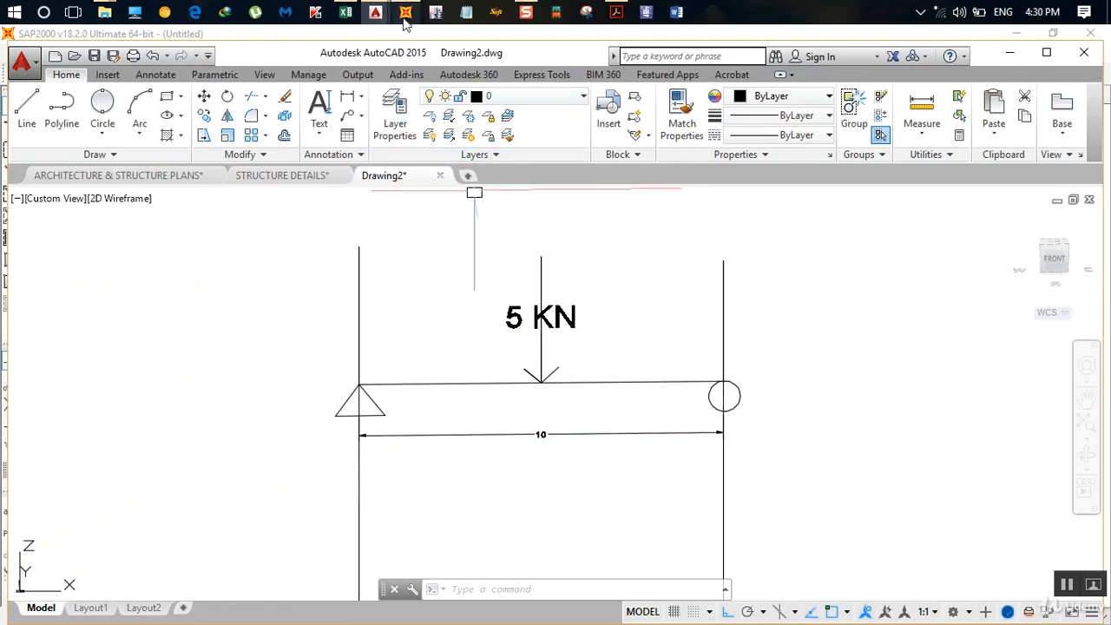
left_click(405, 14)
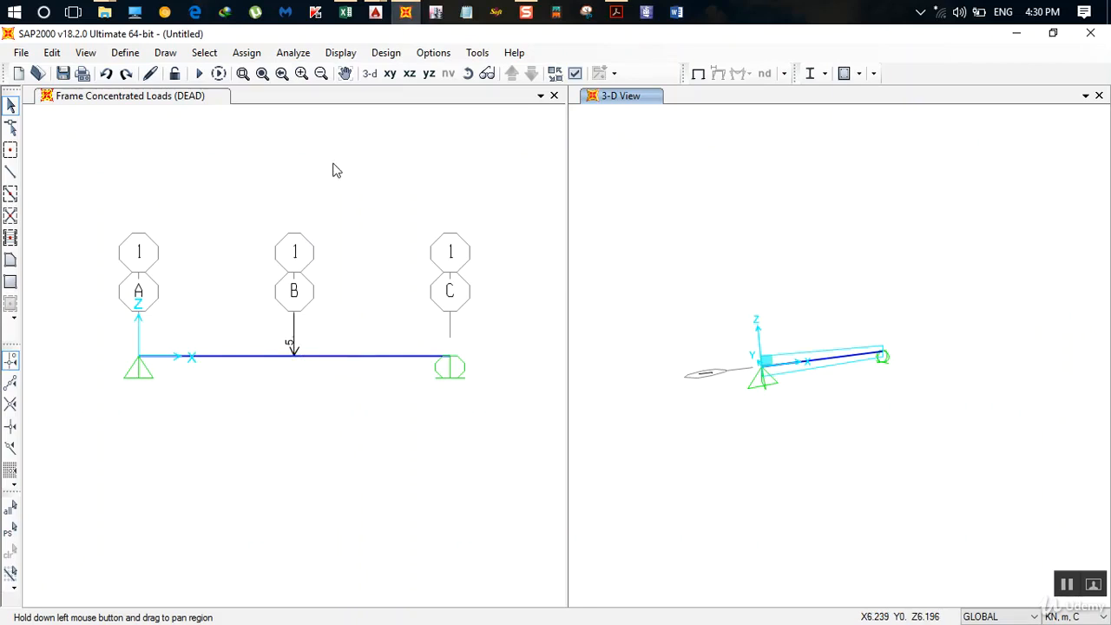
Start the analysis with the DEAD and MODAL load cases set to run
left_click(293, 53)
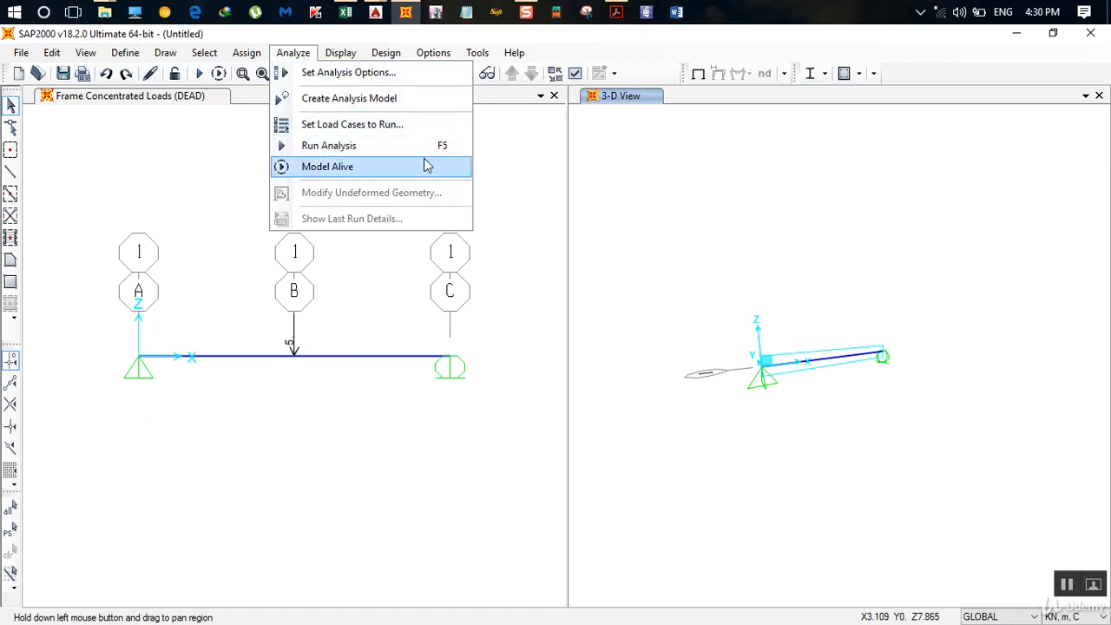
left_click(200, 75)
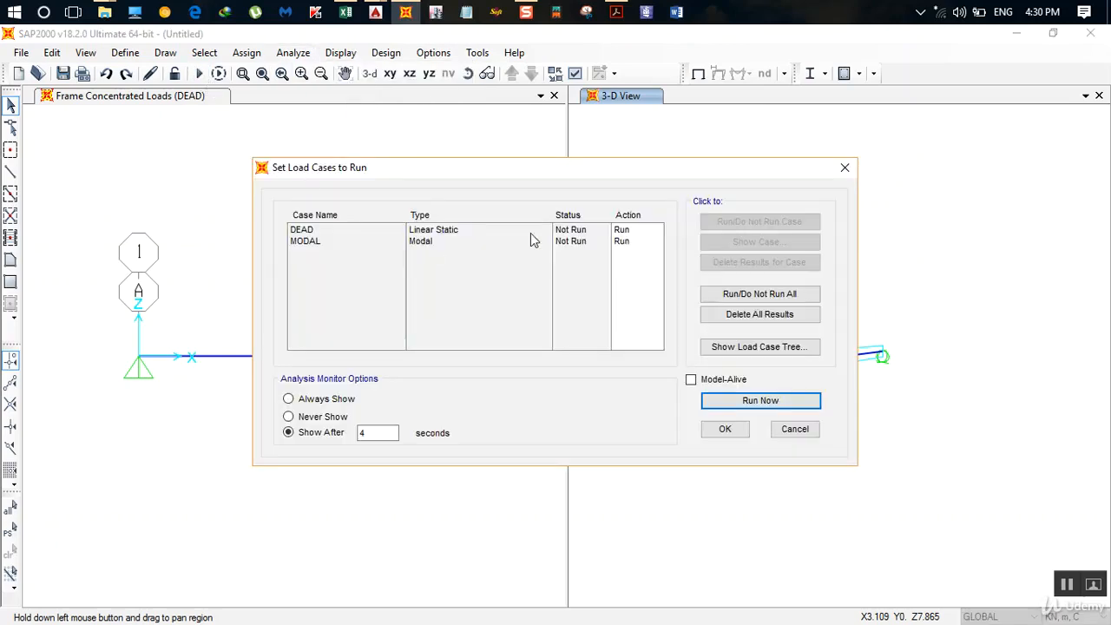
left_click(742, 404)
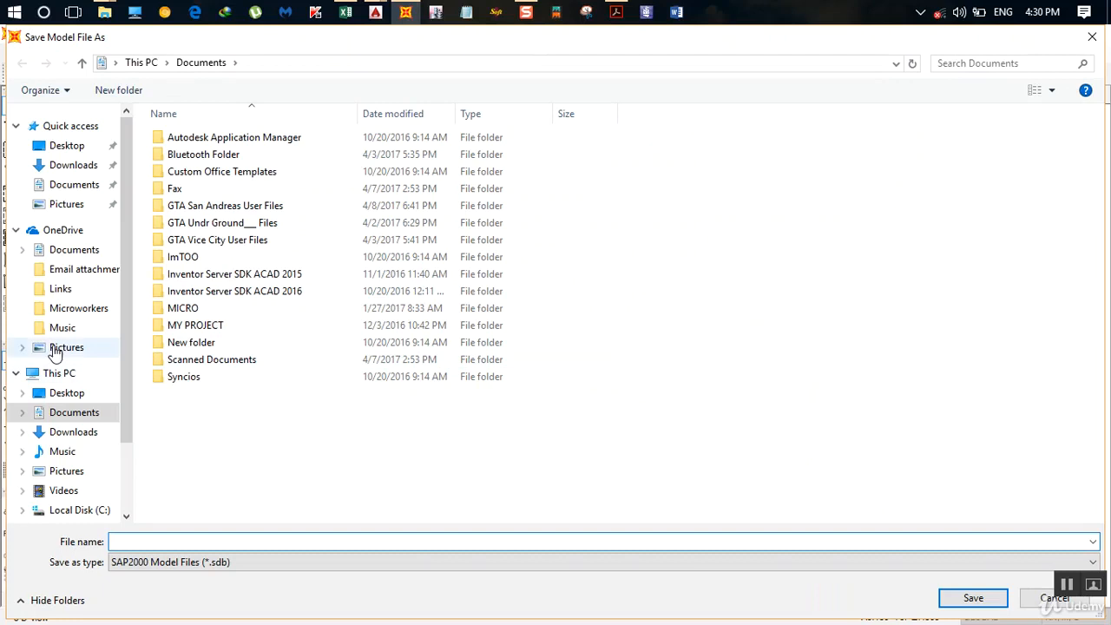
Create a folder named "sap fILES" in Documents and save the model in it as bEAM
right_click(209, 457)
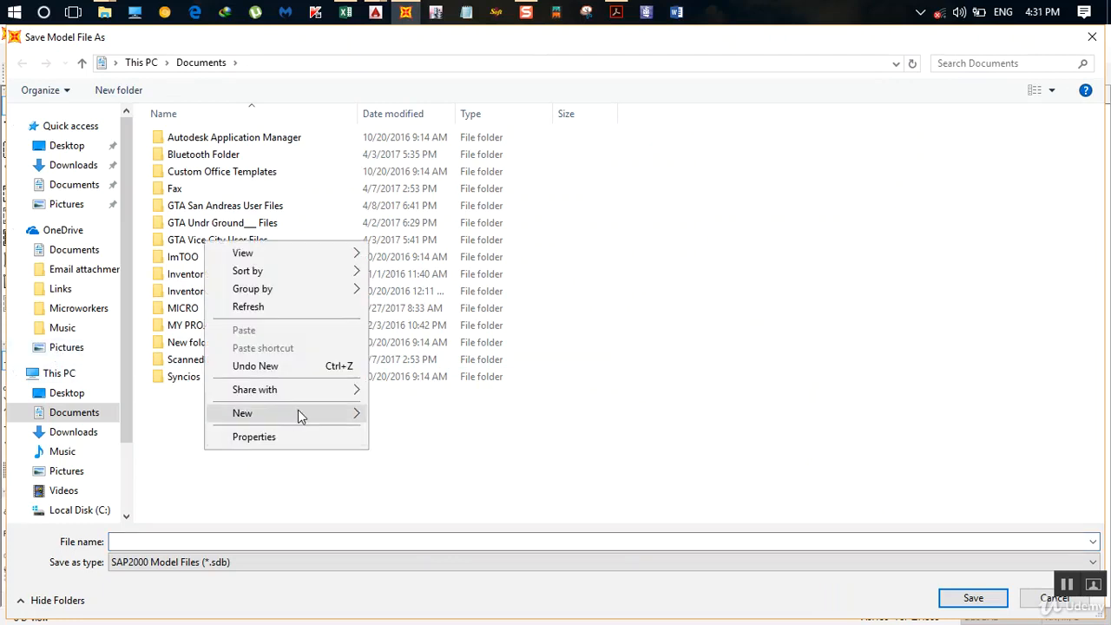
mouse_move(313, 413)
left_click(420, 193)
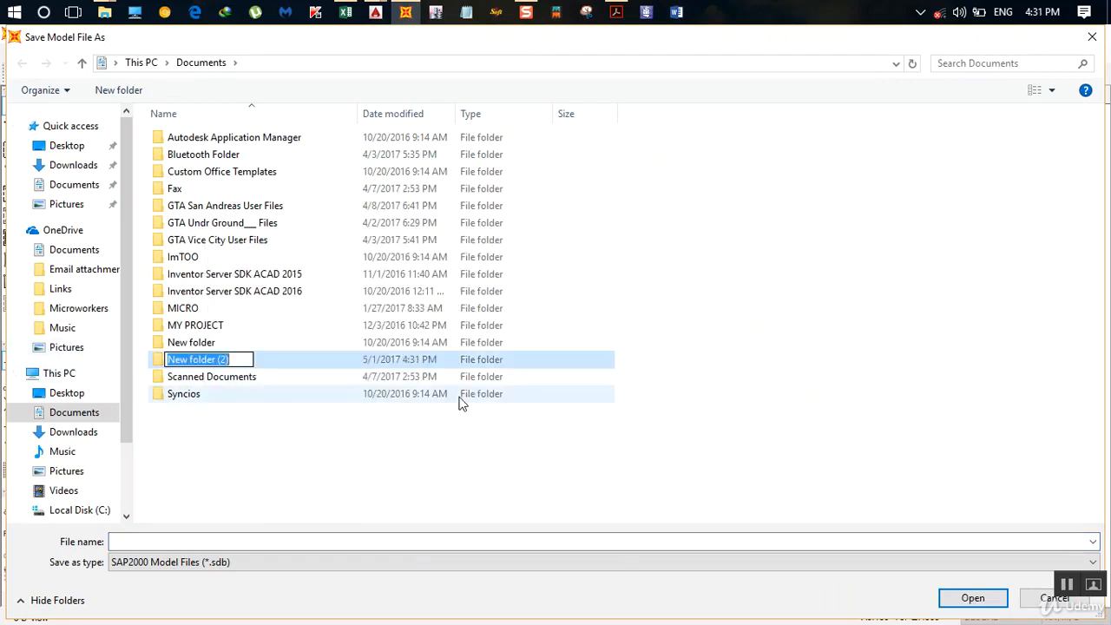
type("sap ")
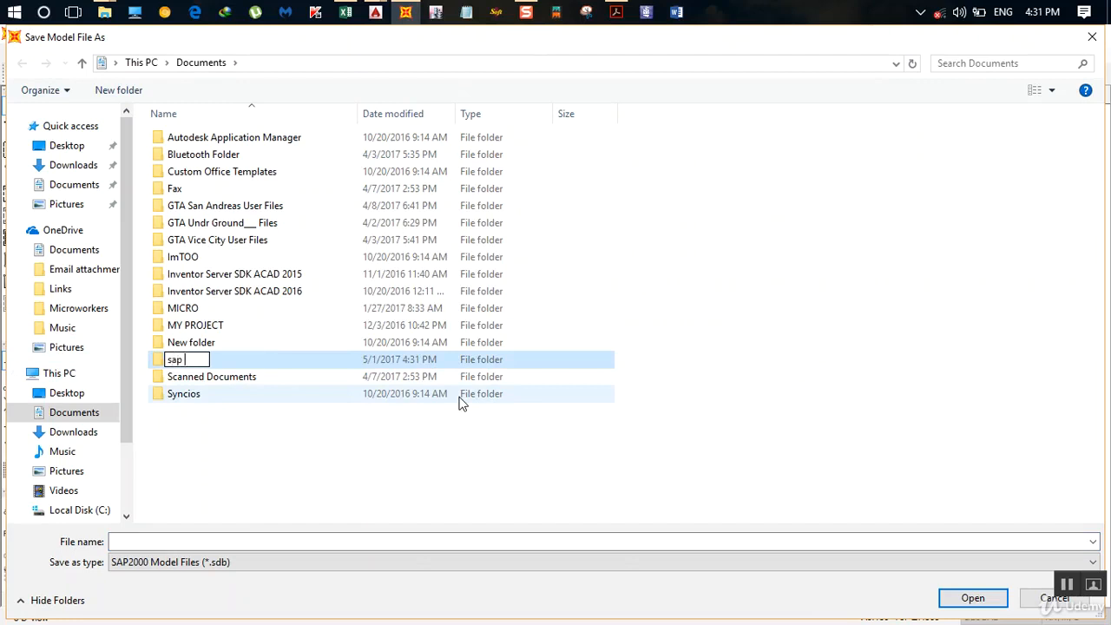
type("fILES")
key("Return")
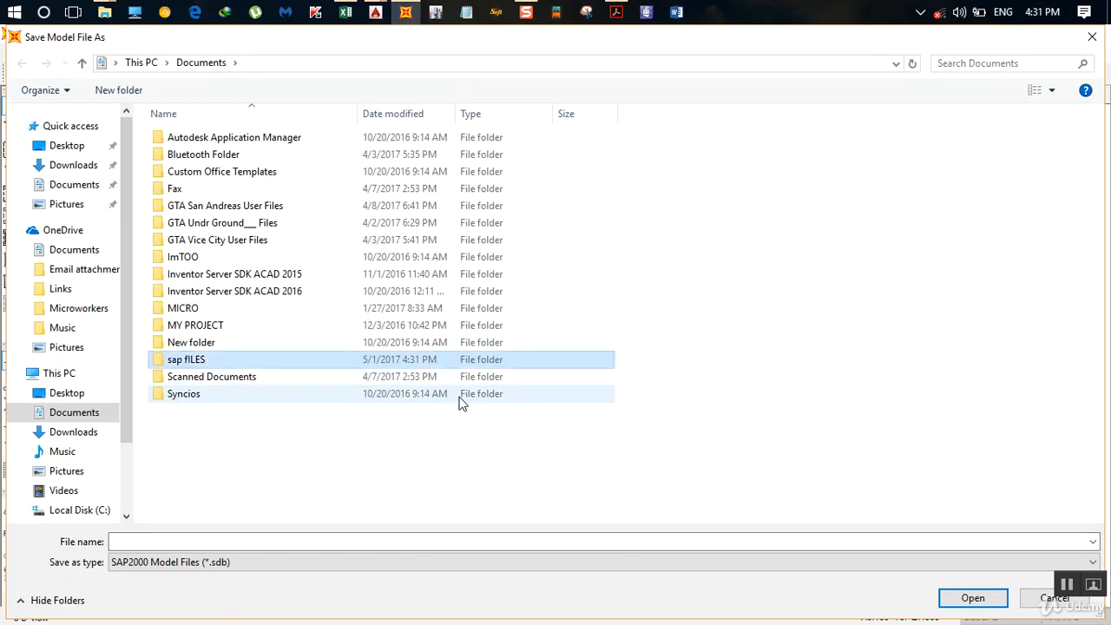
double_click(264, 363)
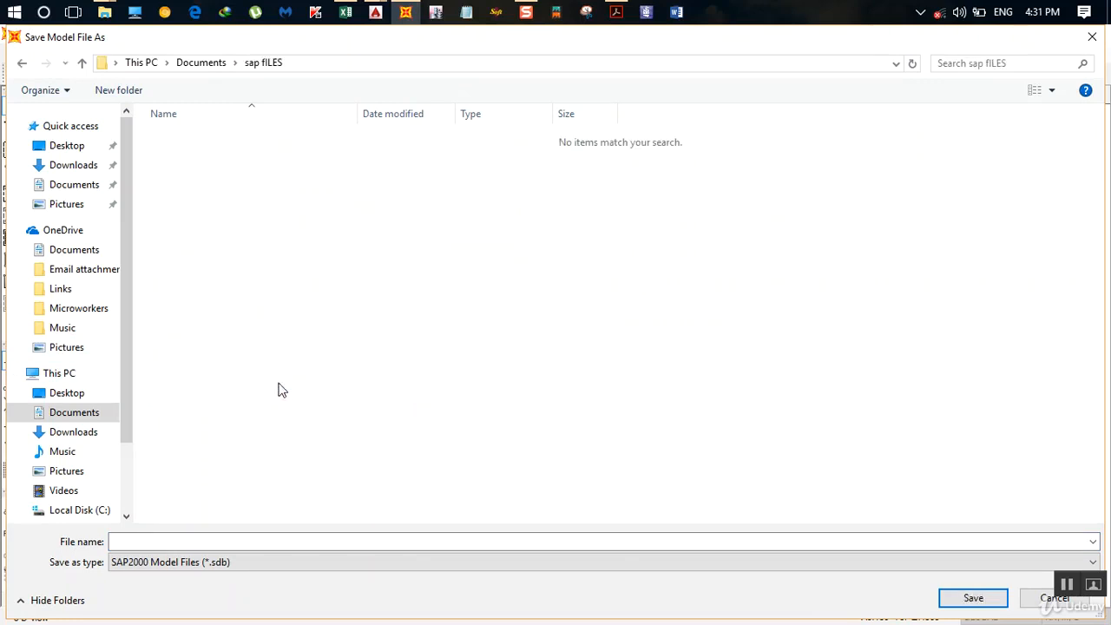
left_click(255, 542)
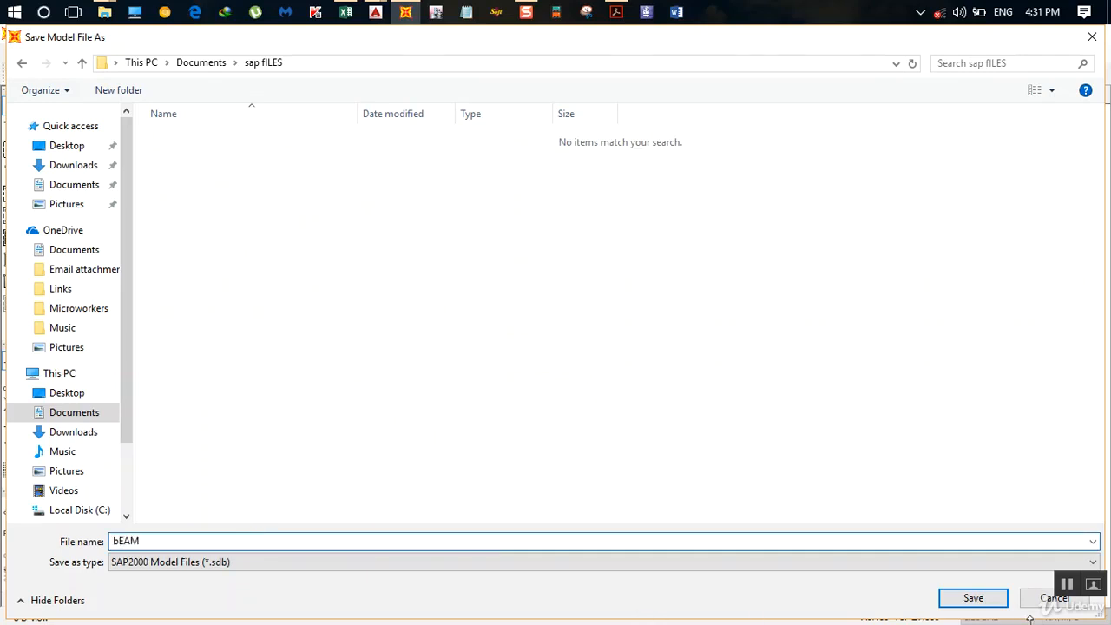
left_click(990, 599)
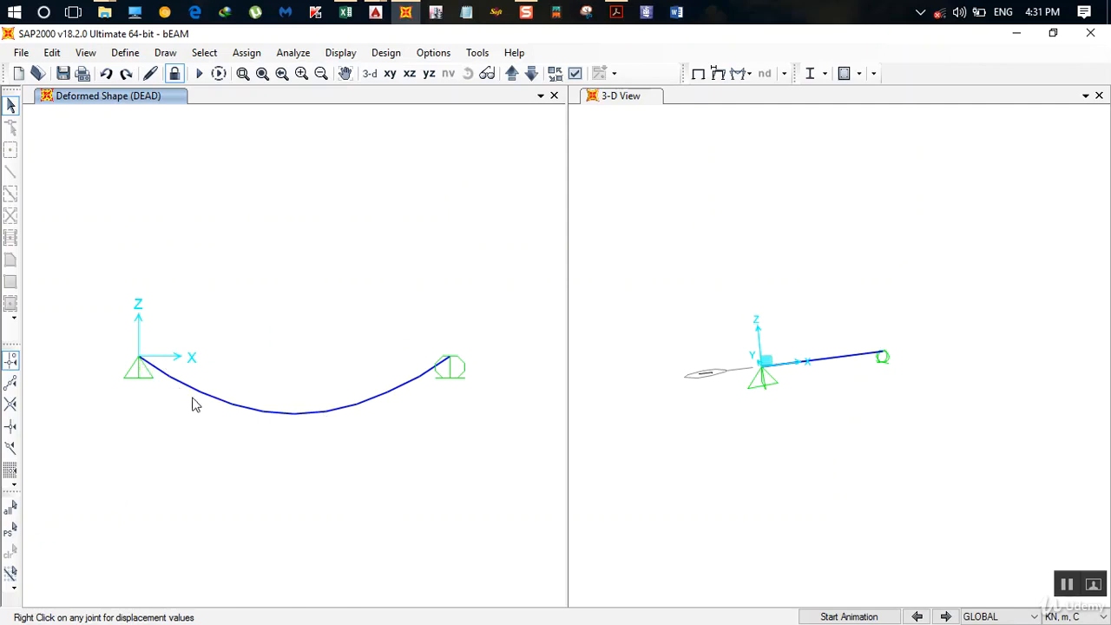
Play the animation of the beam's DEAD deformed shape, and stop it after viewing
left_click(845, 617)
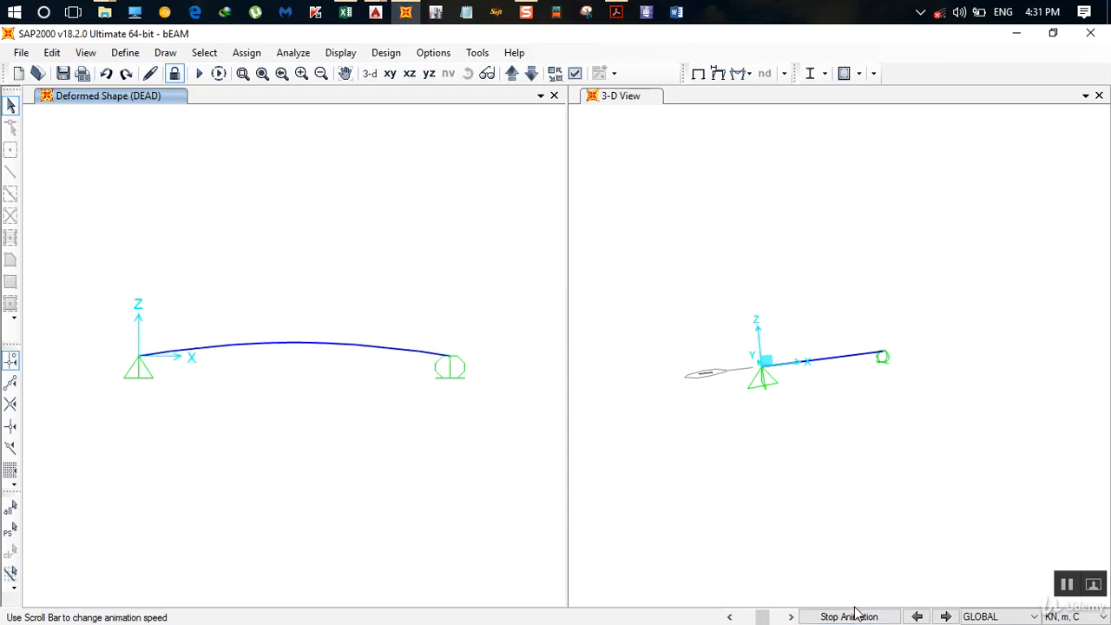
left_click(856, 616)
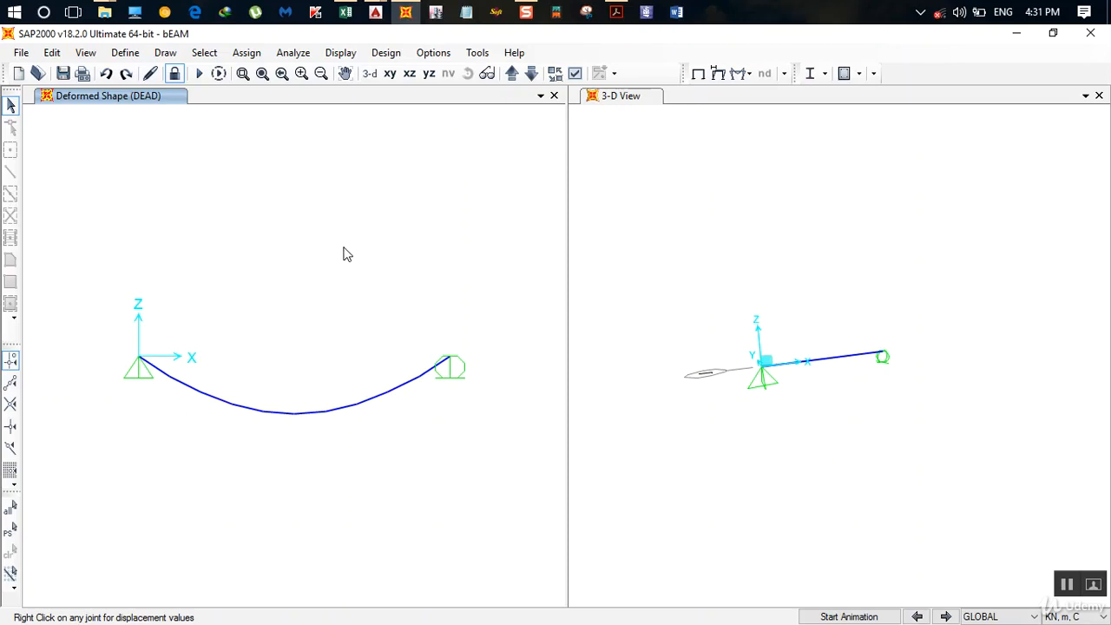
Display the beam's Shear 2-2 force diagram for the DEAD case, and switch it from filled to showing values
left_click(342, 55)
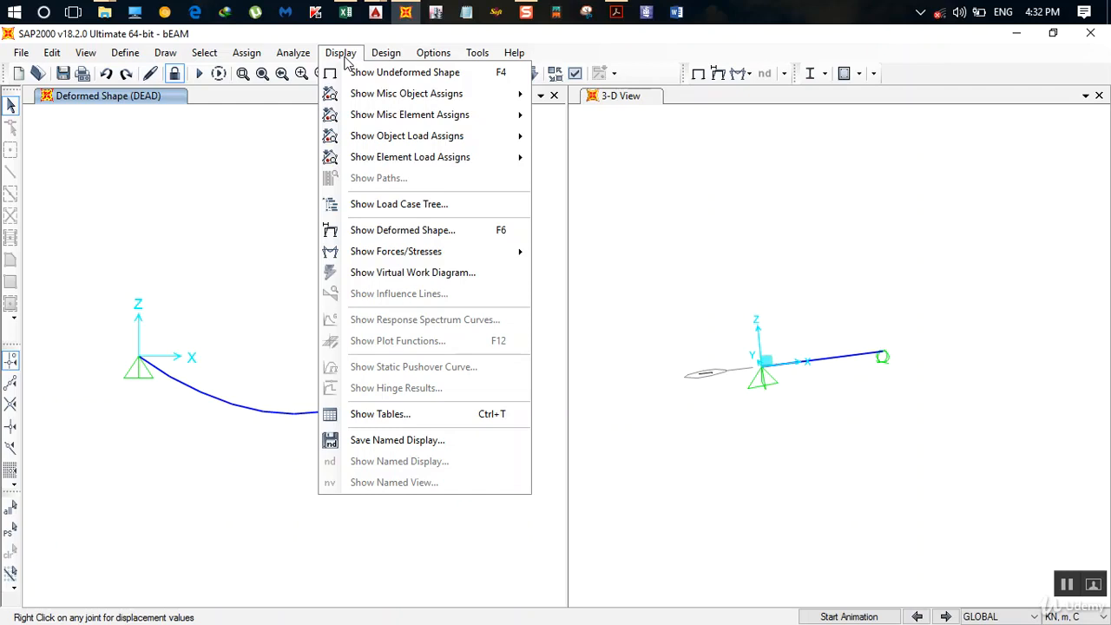
mouse_move(443, 254)
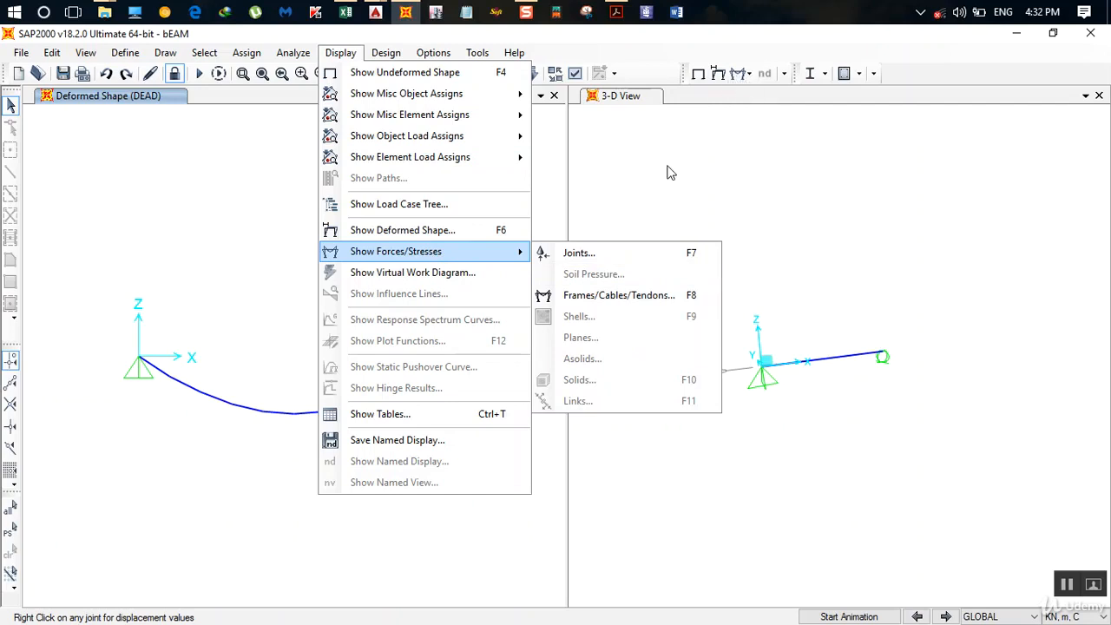
left_click(629, 301)
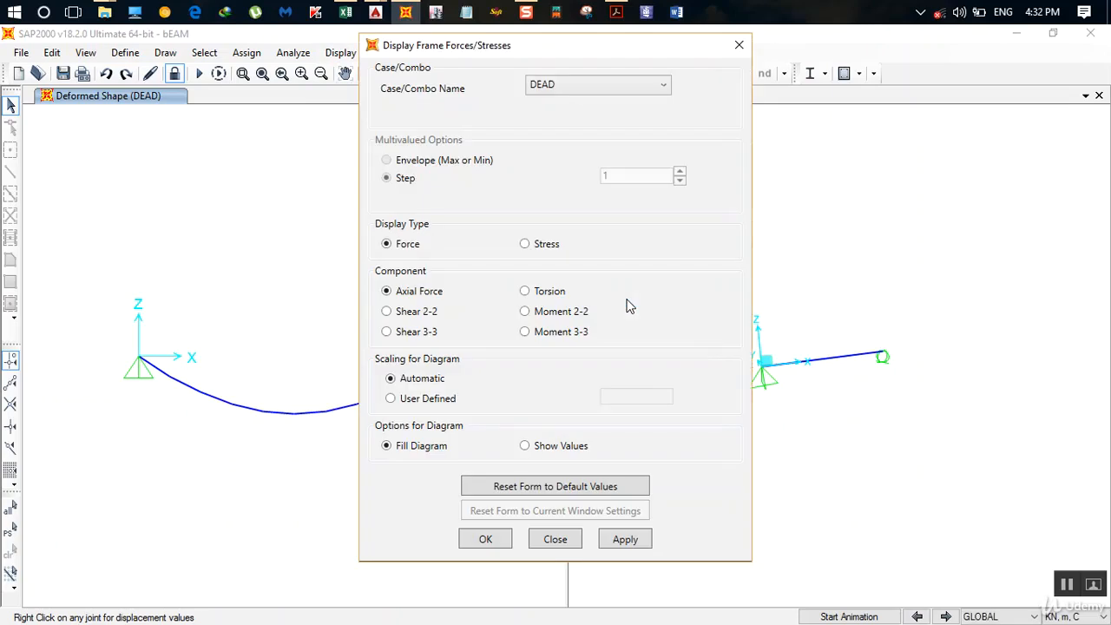
left_click(575, 89)
left_click(576, 89)
left_click_drag(588, 50, 701, 45)
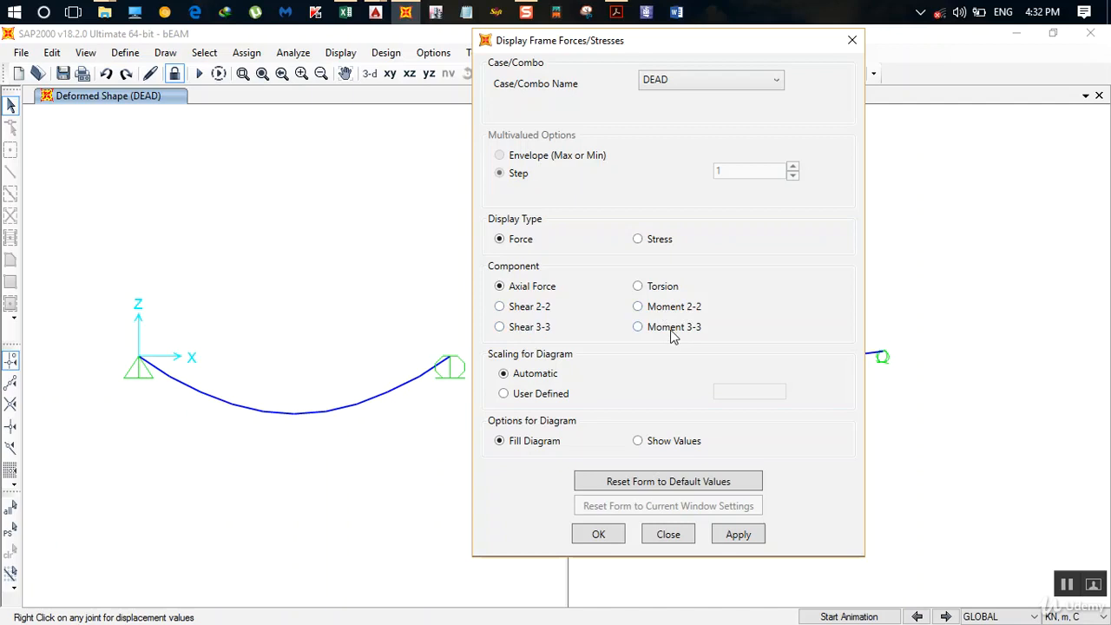
left_click(518, 310)
left_click(736, 535)
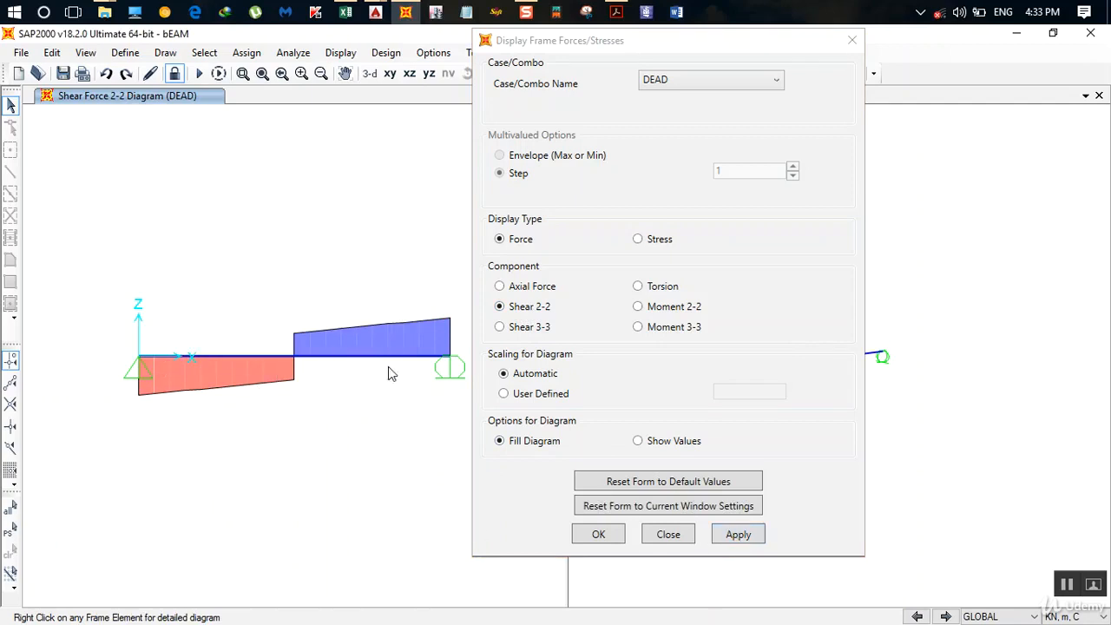
left_click(638, 441)
left_click(738, 536)
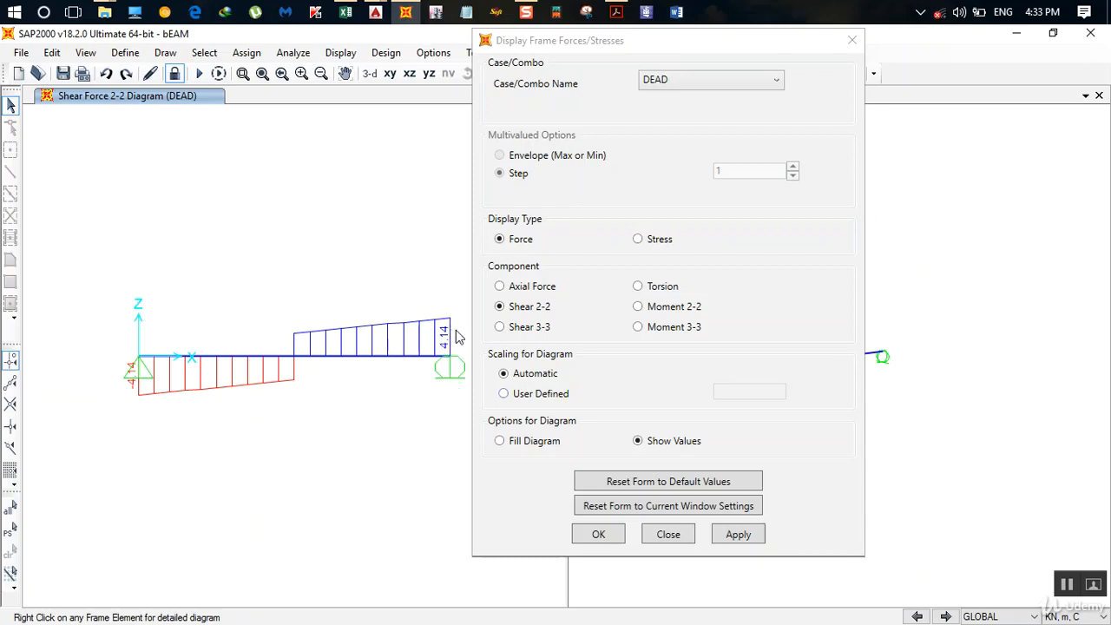
Change the displayed force component to Moment 3-3 for the DEAD case, and close the frame forces dialog
left_click(651, 332)
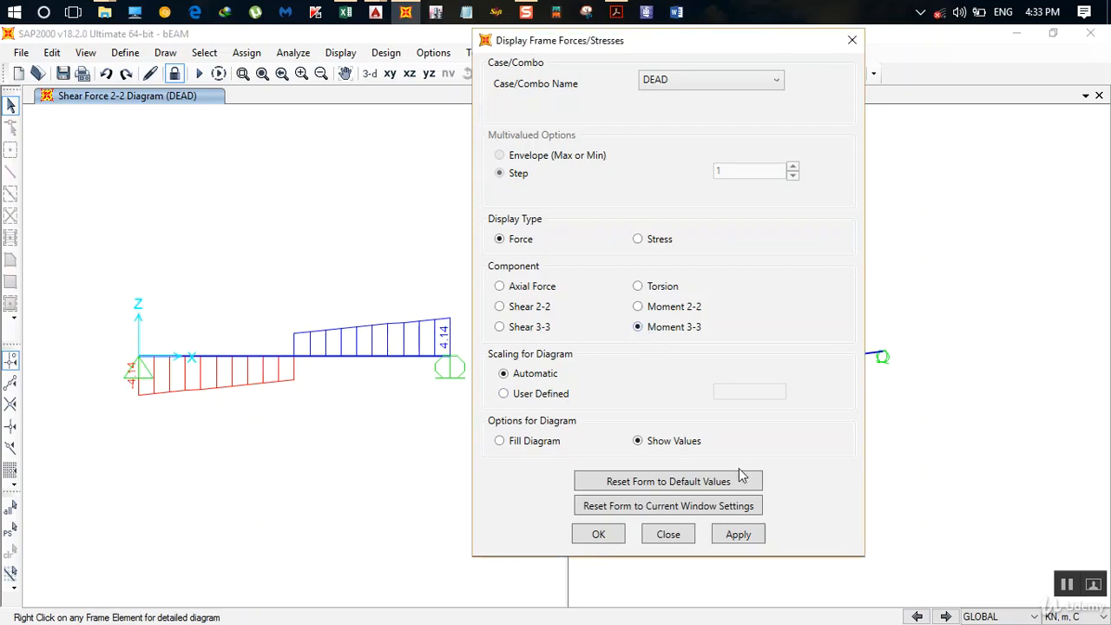
left_click(738, 534)
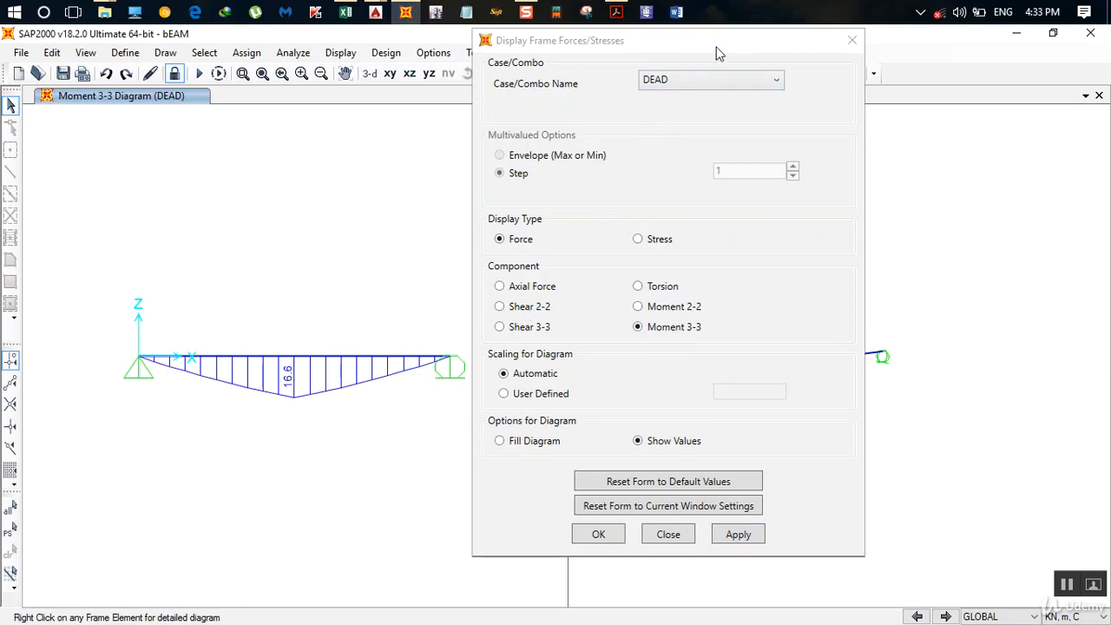
left_click_drag(758, 41, 801, 55)
left_click(894, 55)
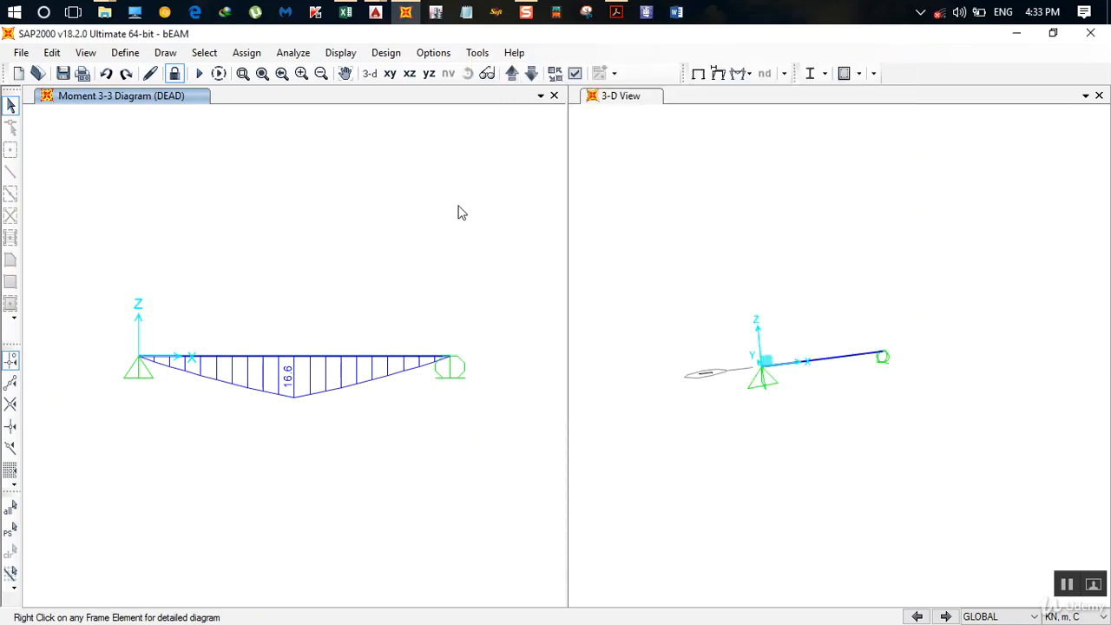